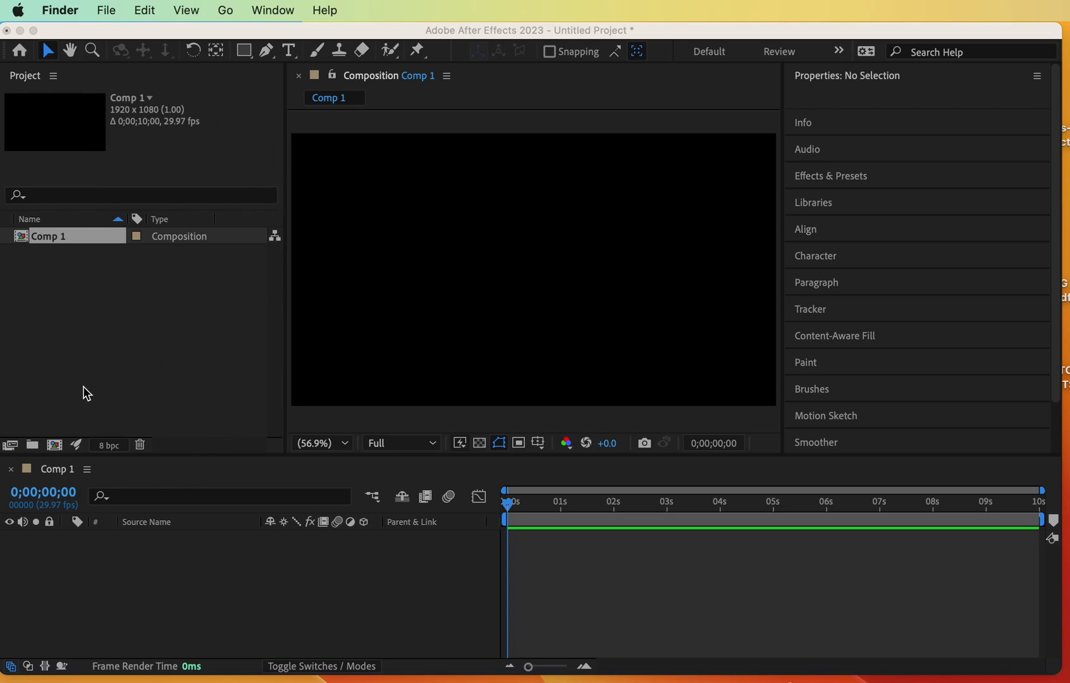
pyautogui.click(178, 357)
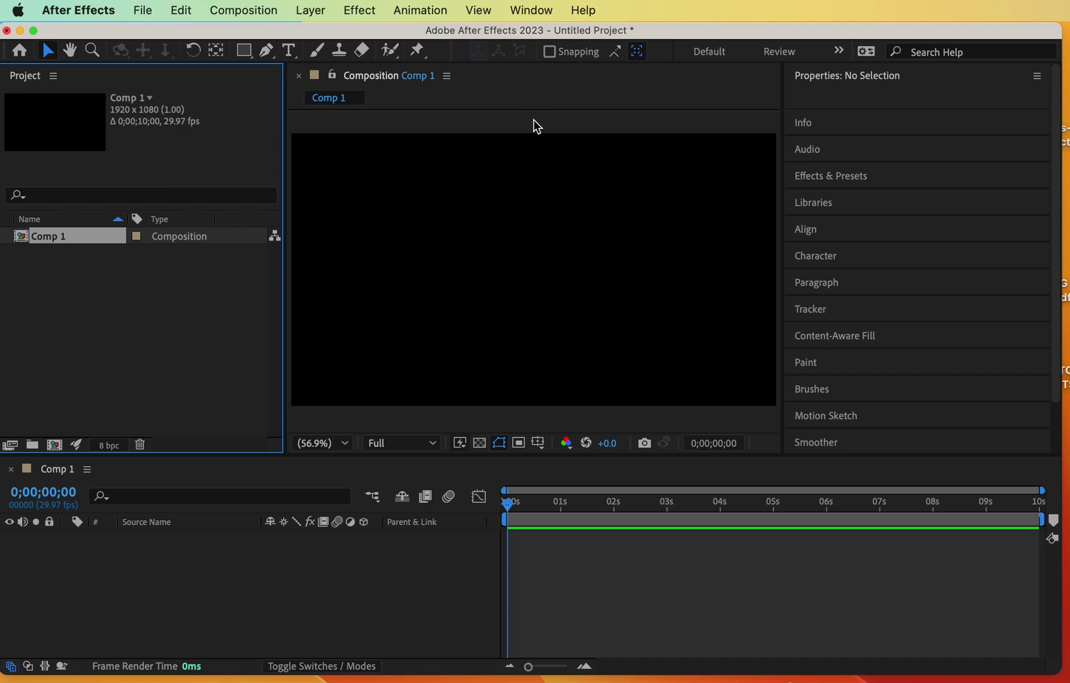
pyautogui.click(539, 93)
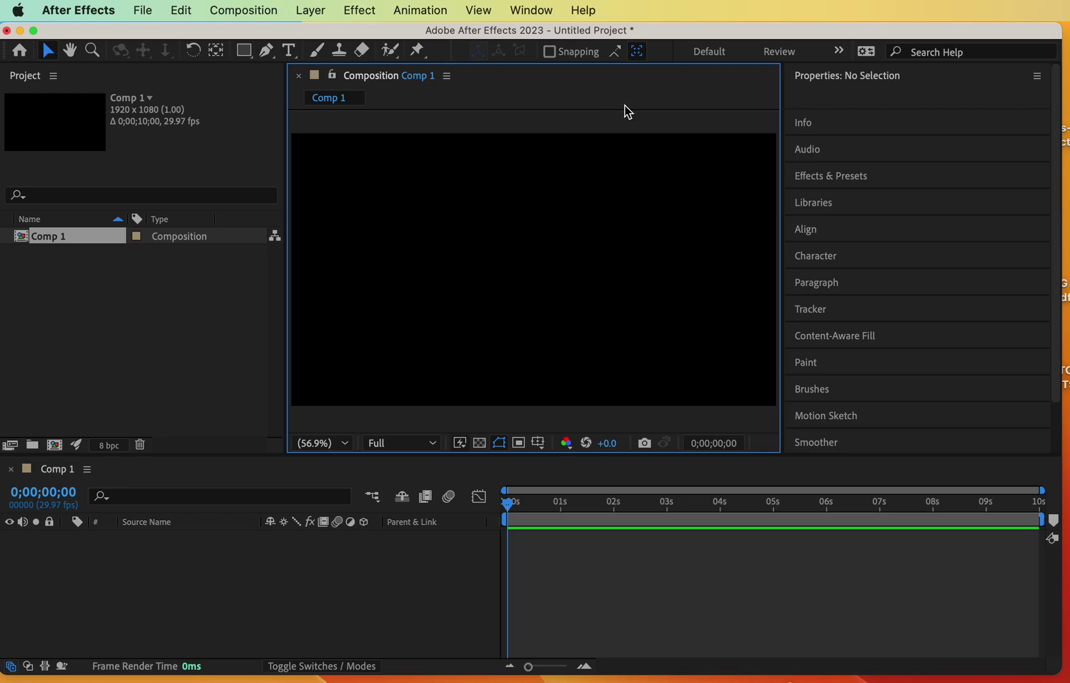
pyautogui.click(941, 92)
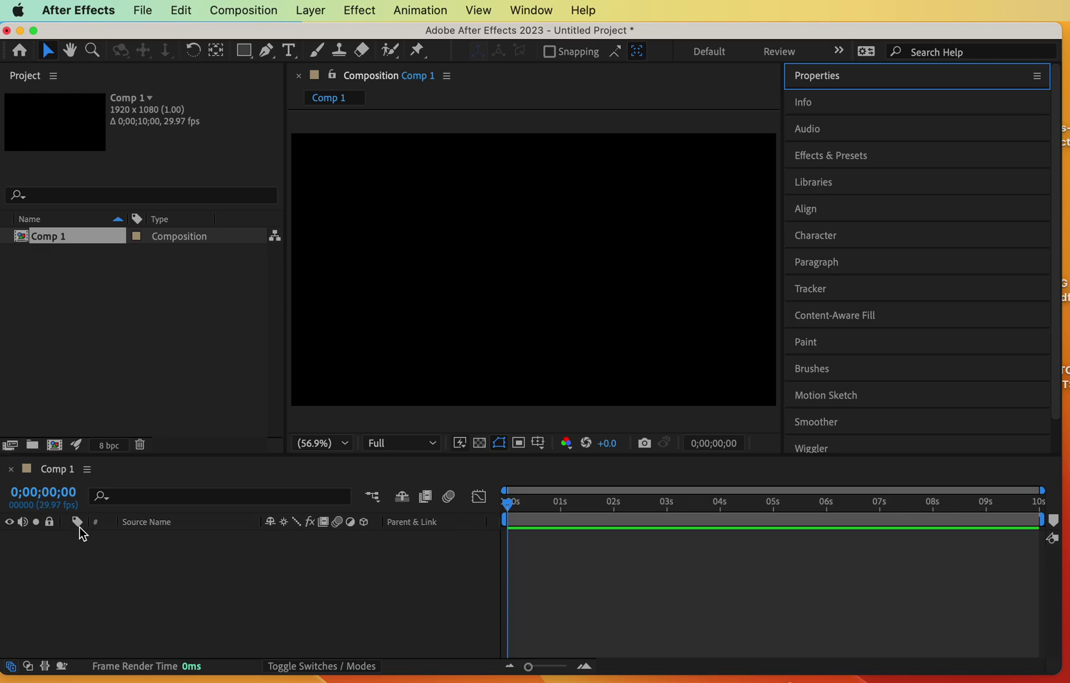
pyautogui.click(317, 595)
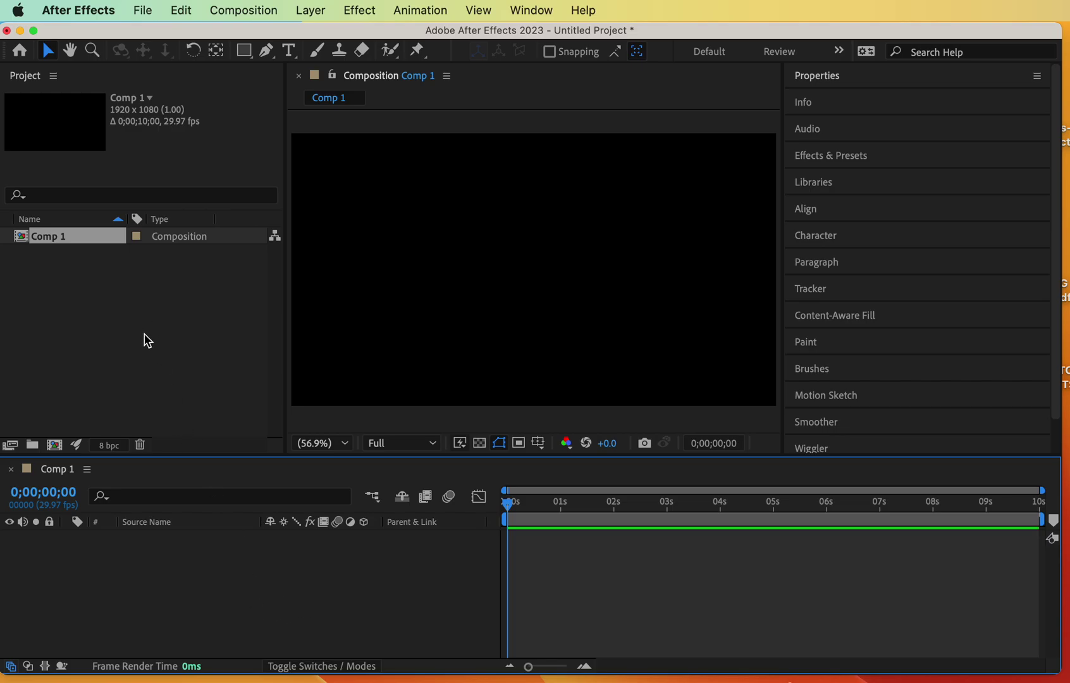
pyautogui.click(108, 318)
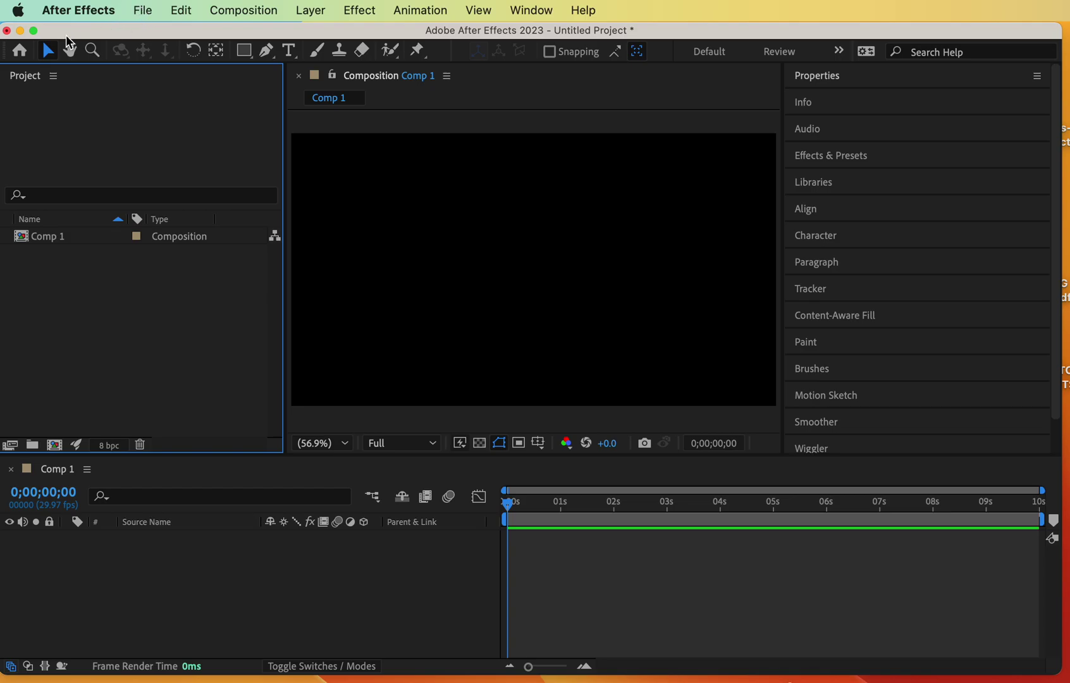
# Import APEAK_Logo.ai and Summer_Forest.mp4 together from the Assets-JJJ folder as footage
pyautogui.click(145, 11)
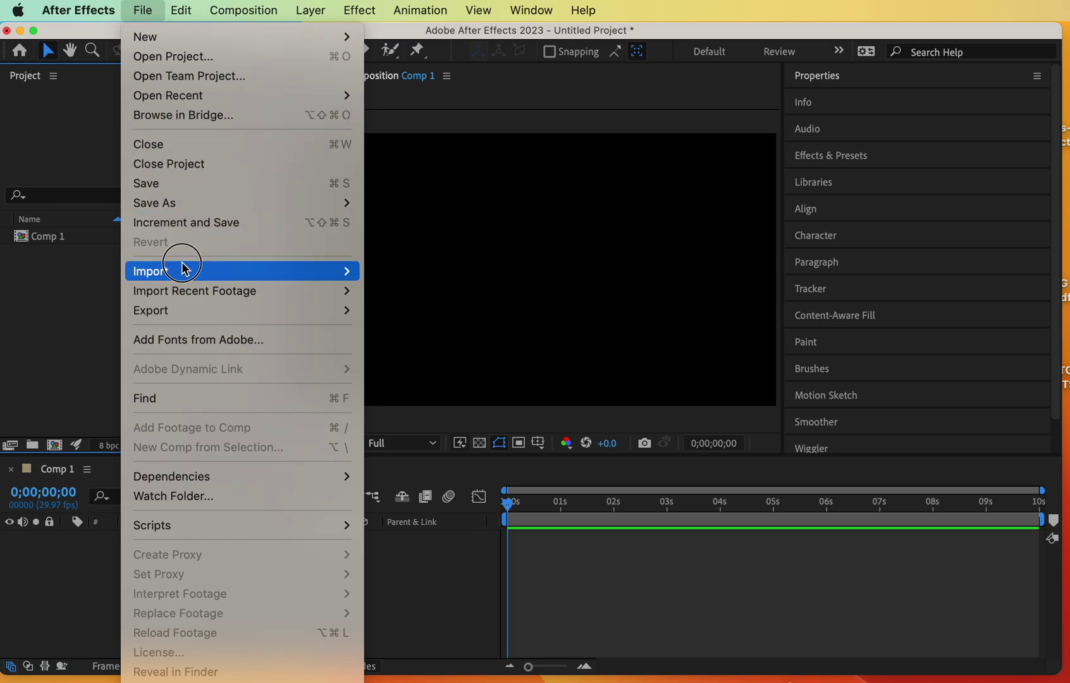
pyautogui.moveTo(185, 269)
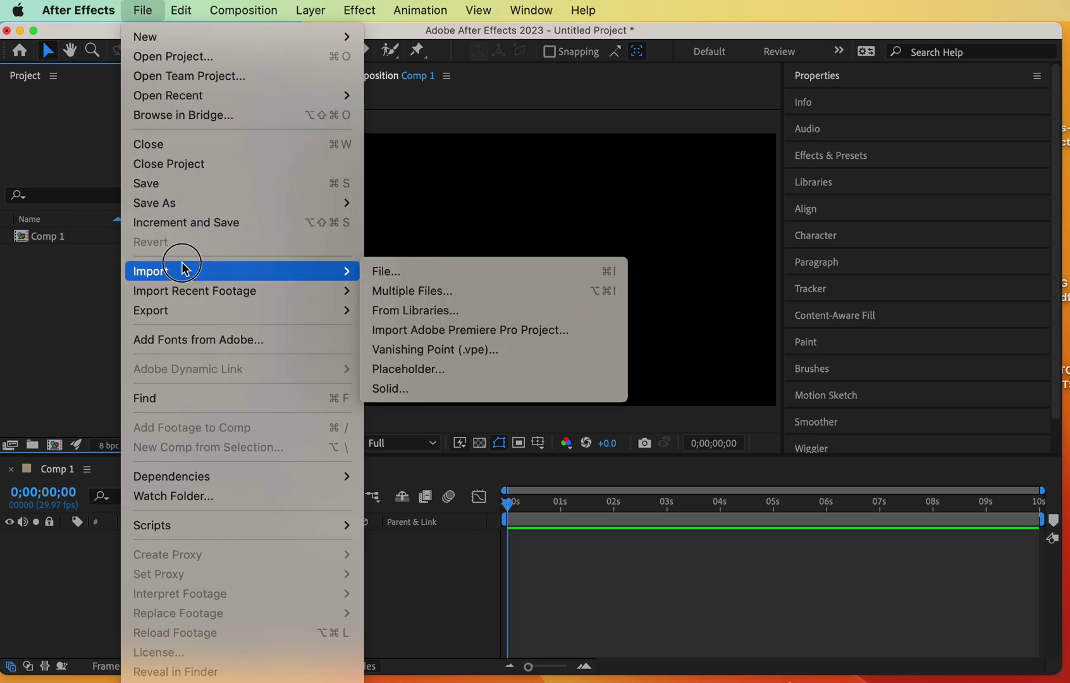
pyautogui.click(389, 273)
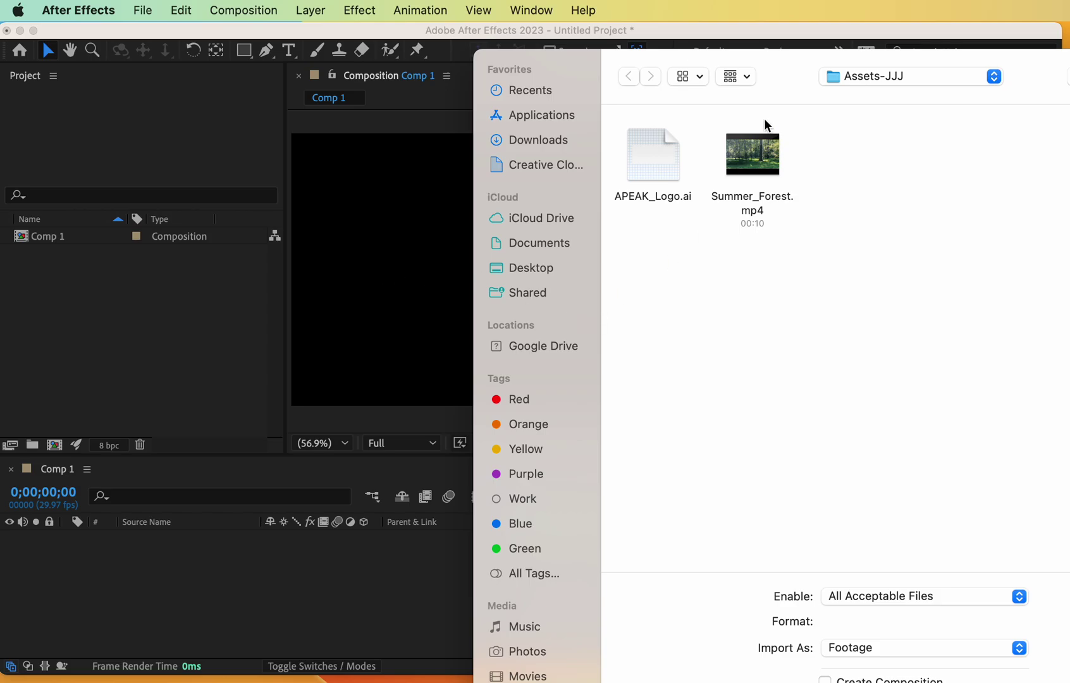
pyautogui.moveTo(786, 93); pyautogui.dragTo(601, 84)
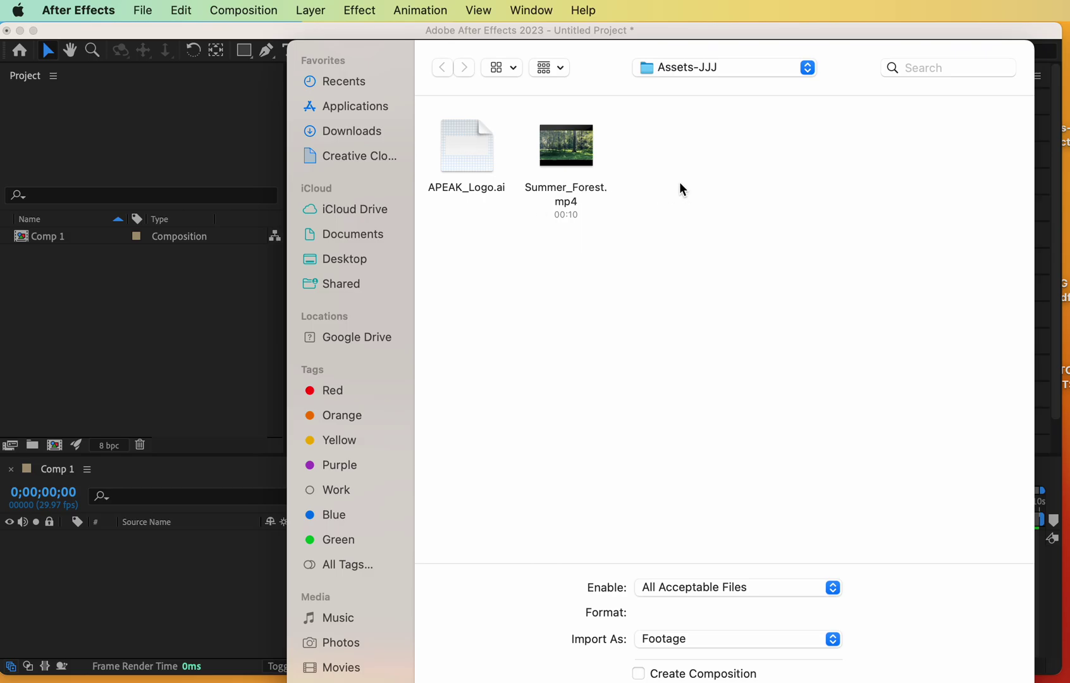
pyautogui.click(459, 151)
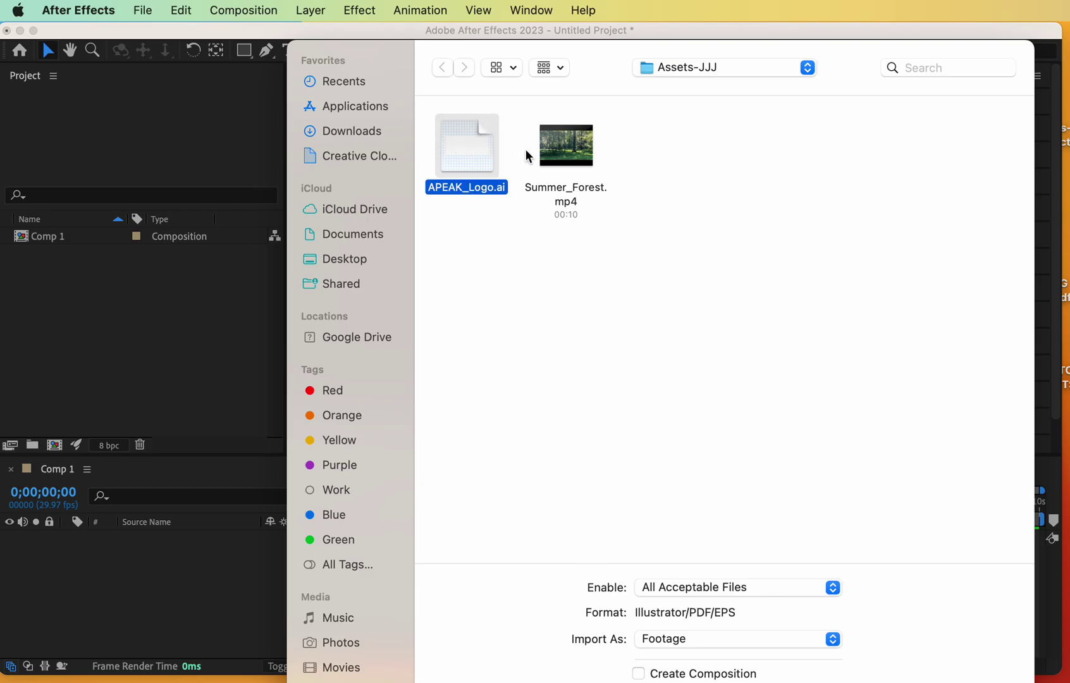
pyautogui.keyDown('shift'); pyautogui.click(572, 155); pyautogui.keyUp('shift')
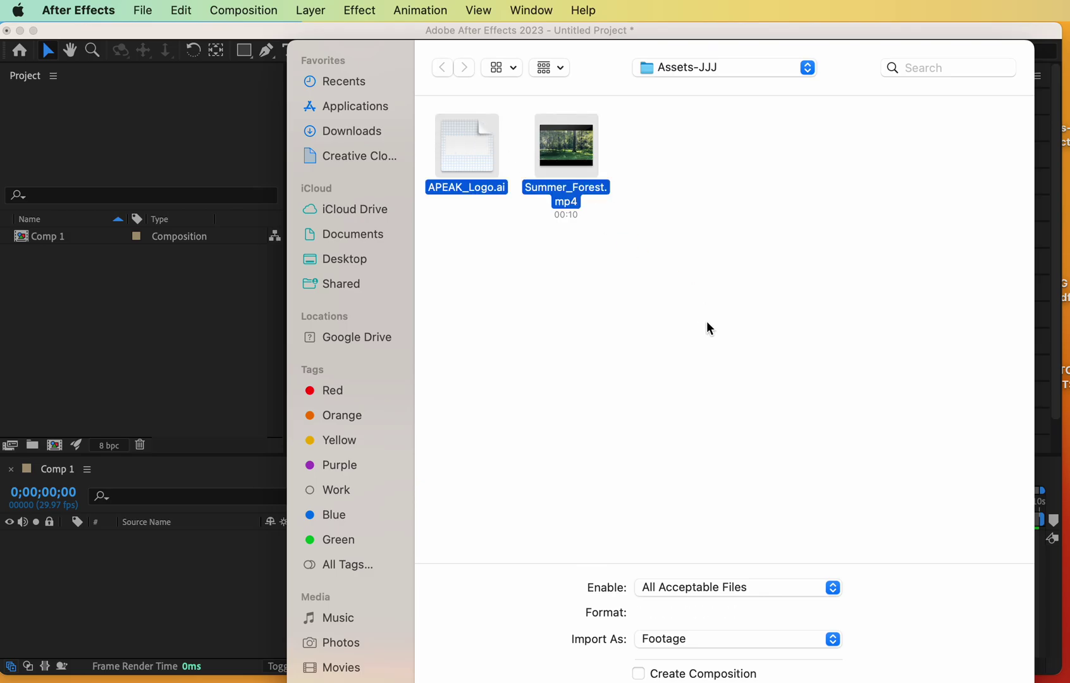
pyautogui.click(704, 645)
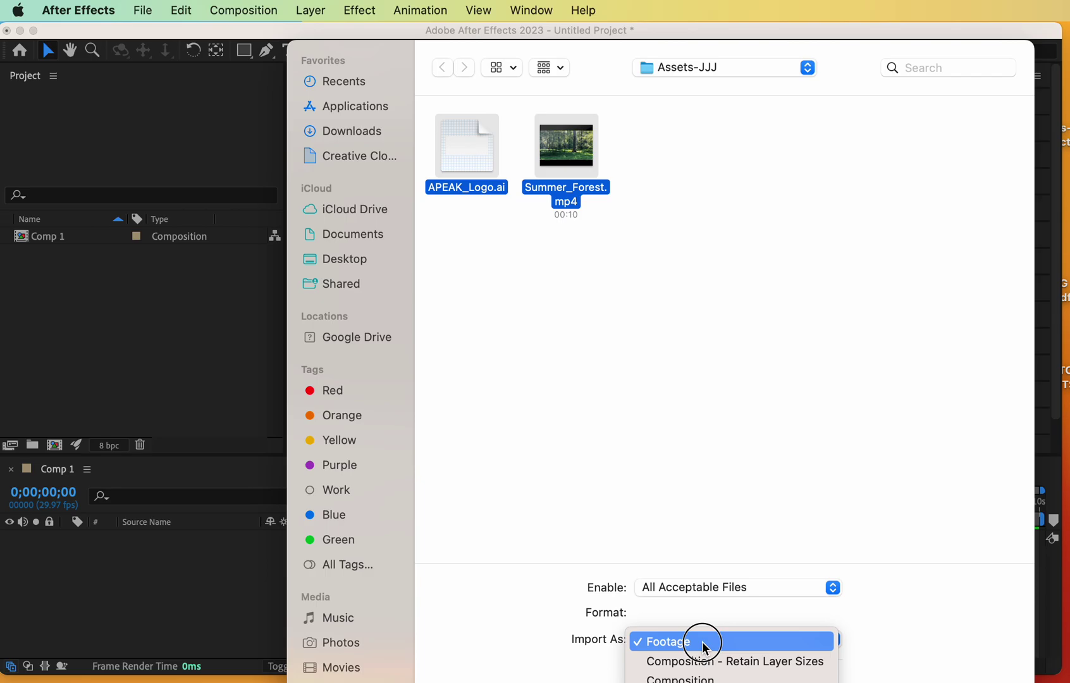
pyautogui.click(704, 642)
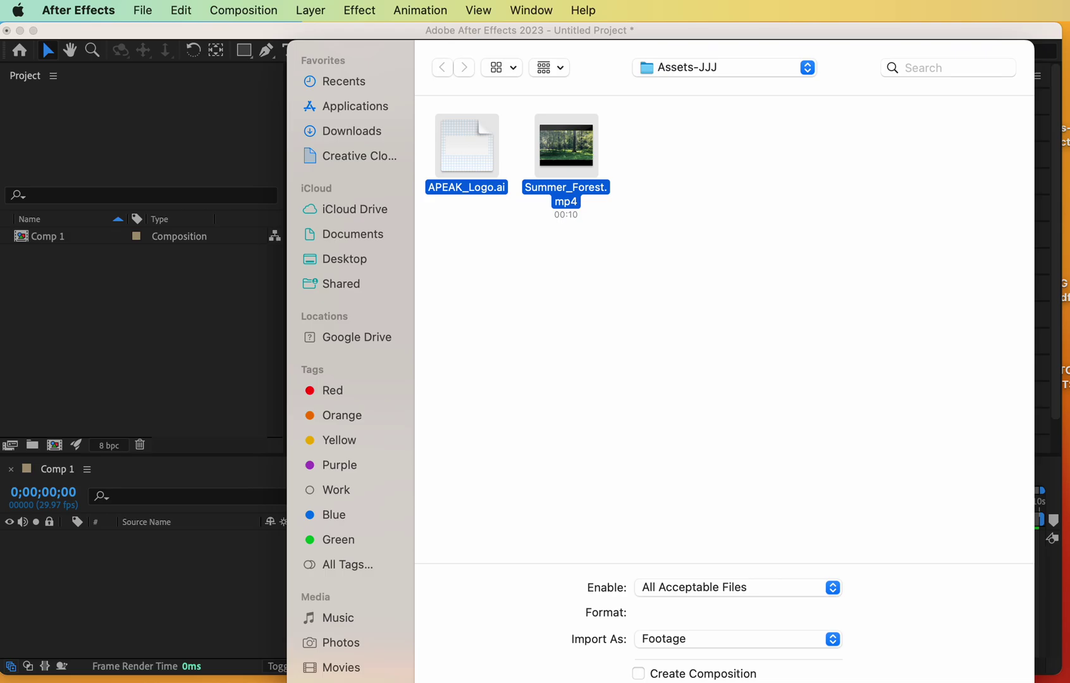
pyautogui.press('Return')
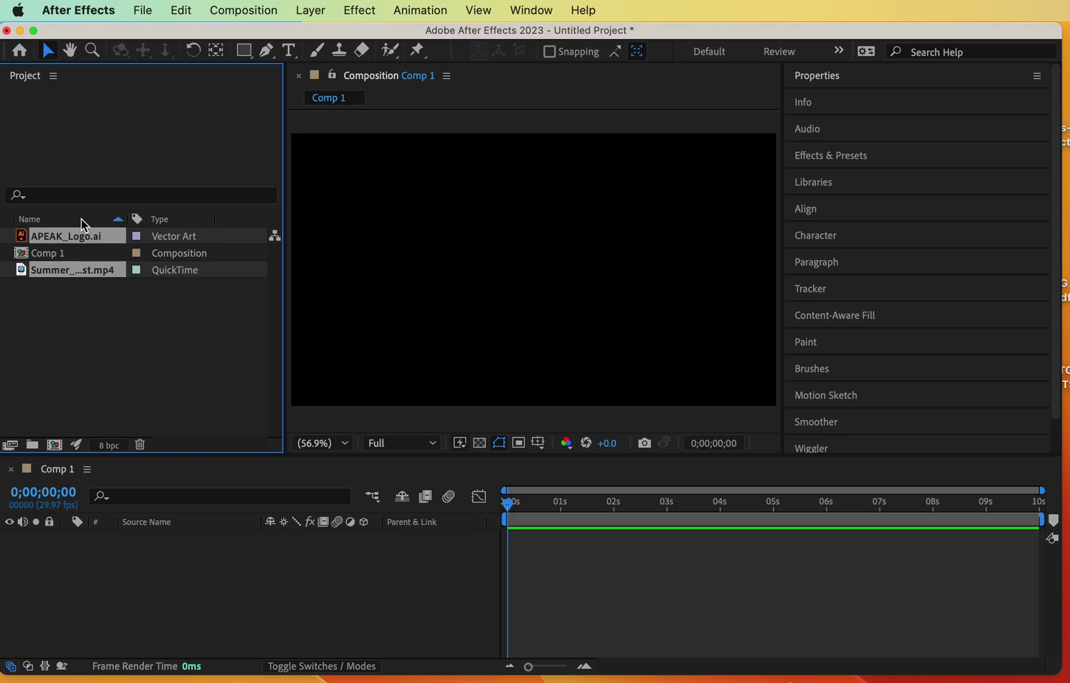
pyautogui.click(82, 301)
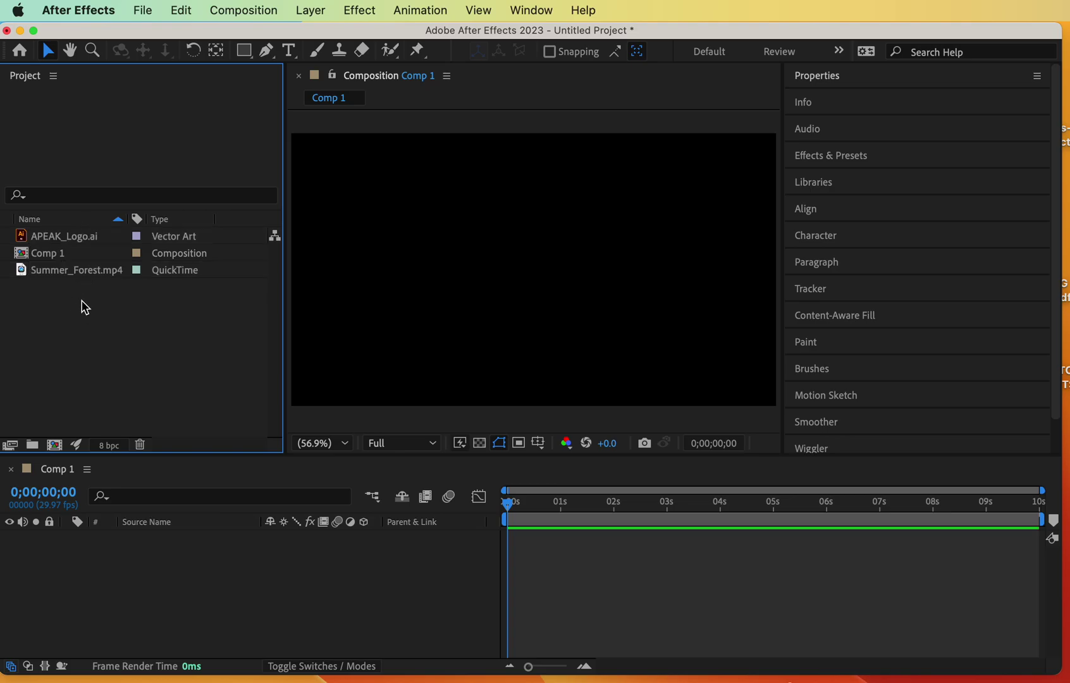
# Examine the thumbnails and details of Summer_Forest.mp4, APEAK_Logo.ai and Comp 1 in the project
pyautogui.click(62, 272)
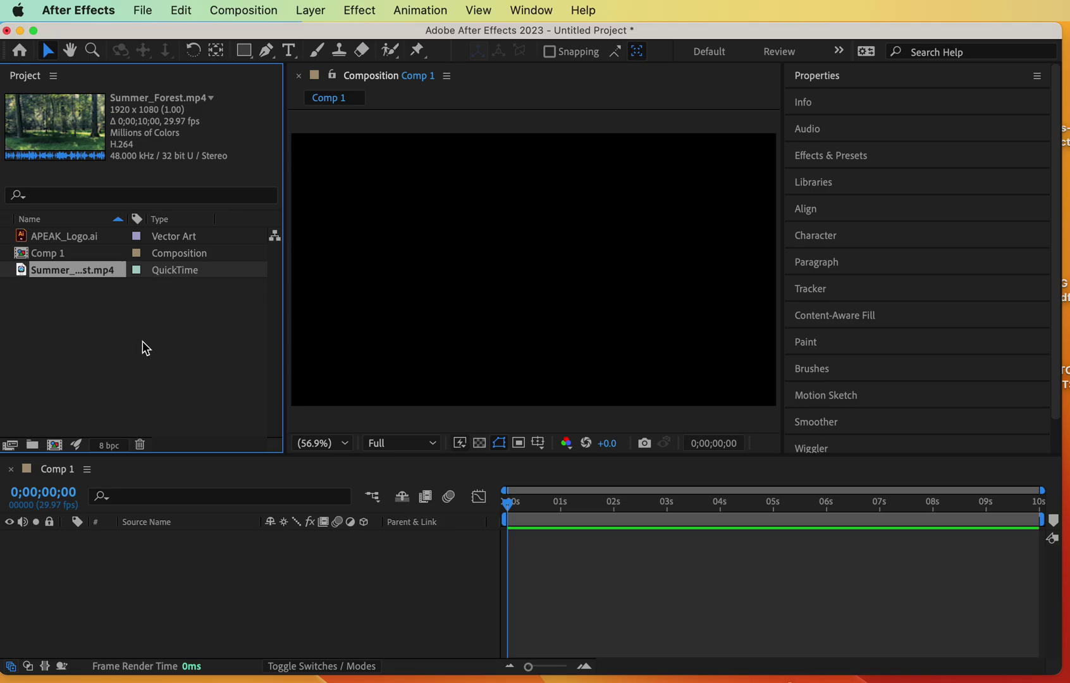
pyautogui.click(79, 236)
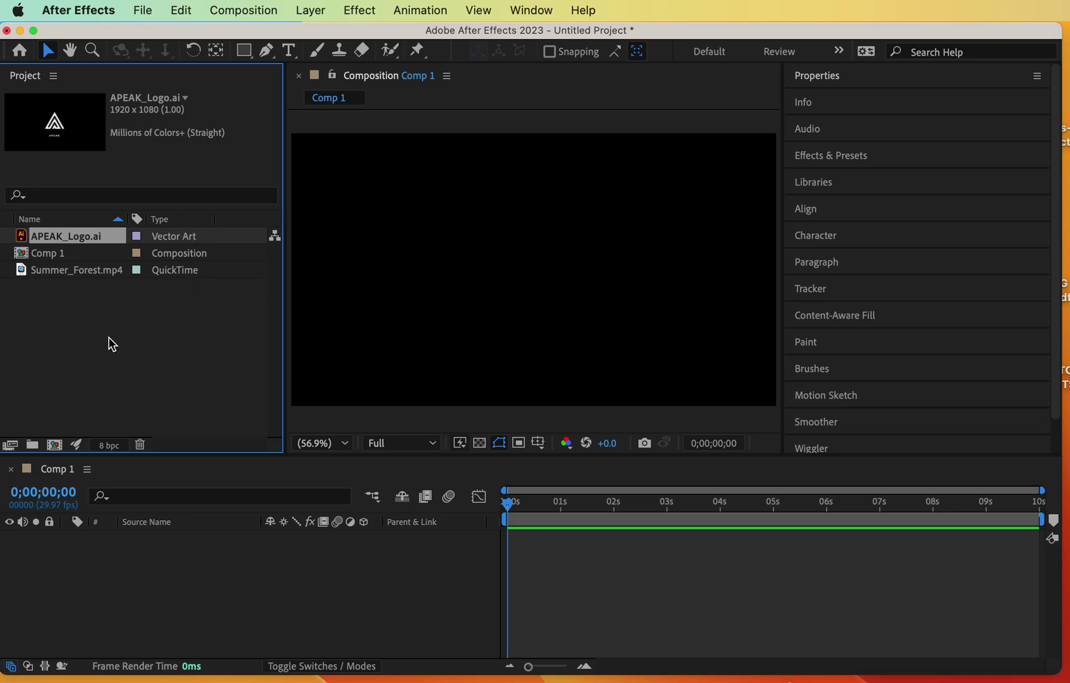
pyautogui.click(65, 253)
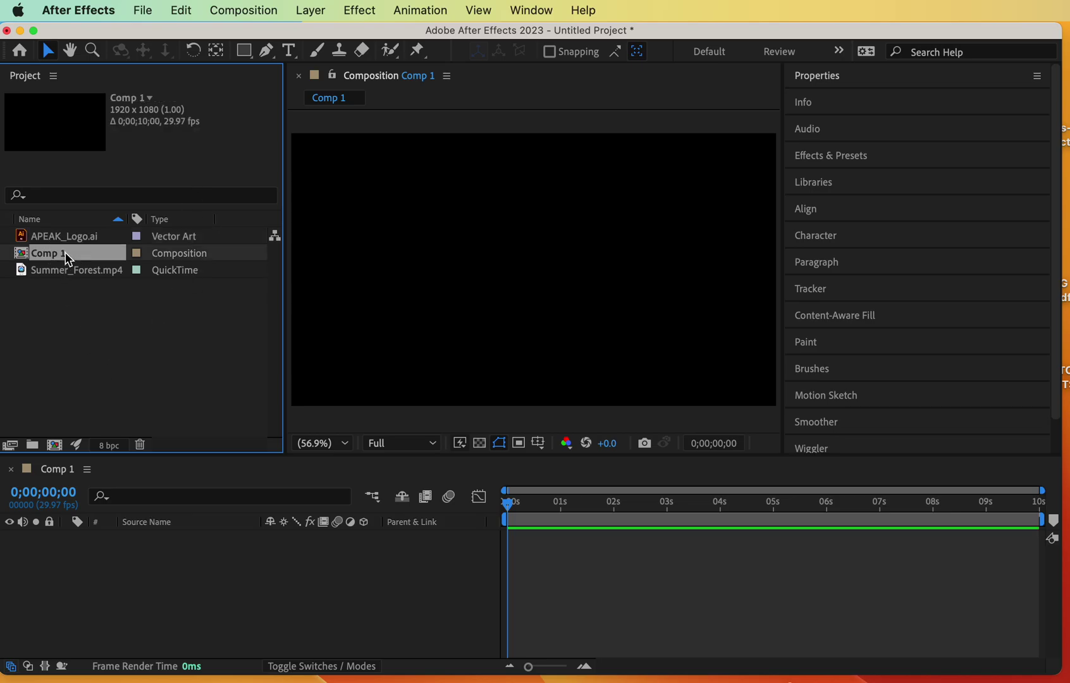
pyautogui.click(89, 314)
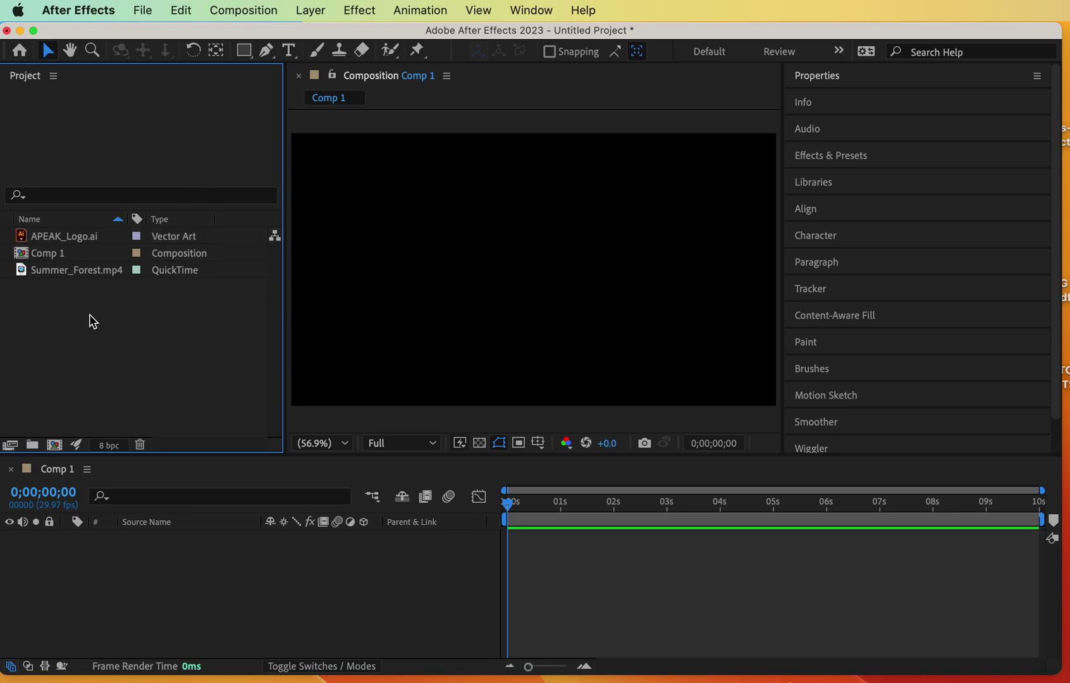
pyautogui.click(50, 252)
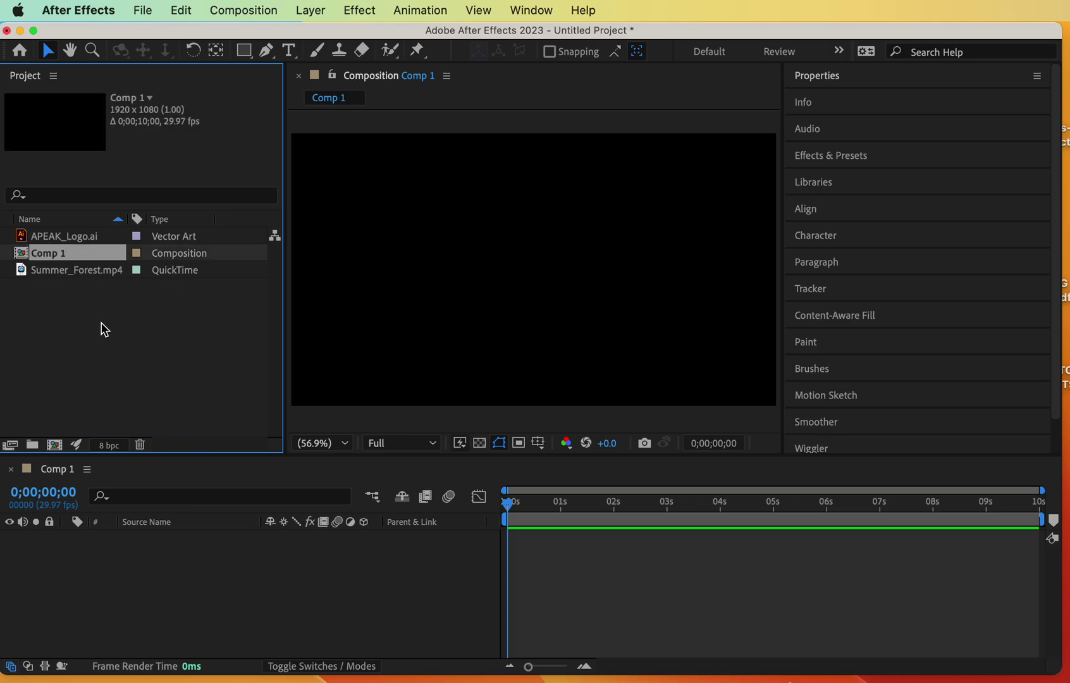
pyautogui.click(63, 336)
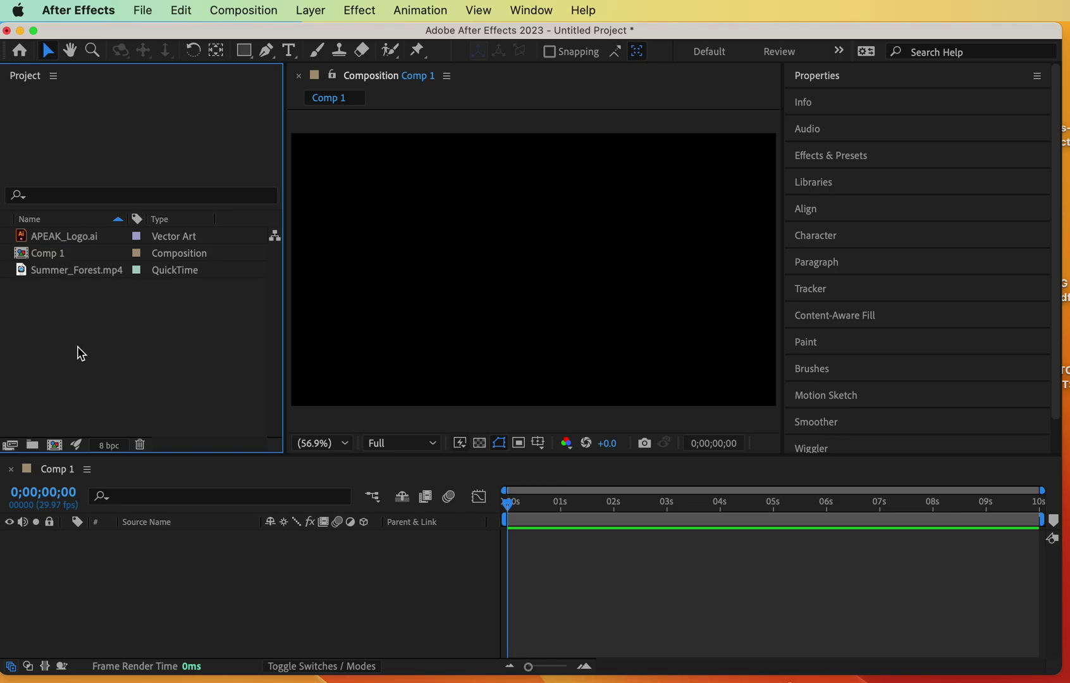
# Create a new composition from the Summer_Forest.mp4 clip and delete the empty Comp 1
pyautogui.click(55, 271)
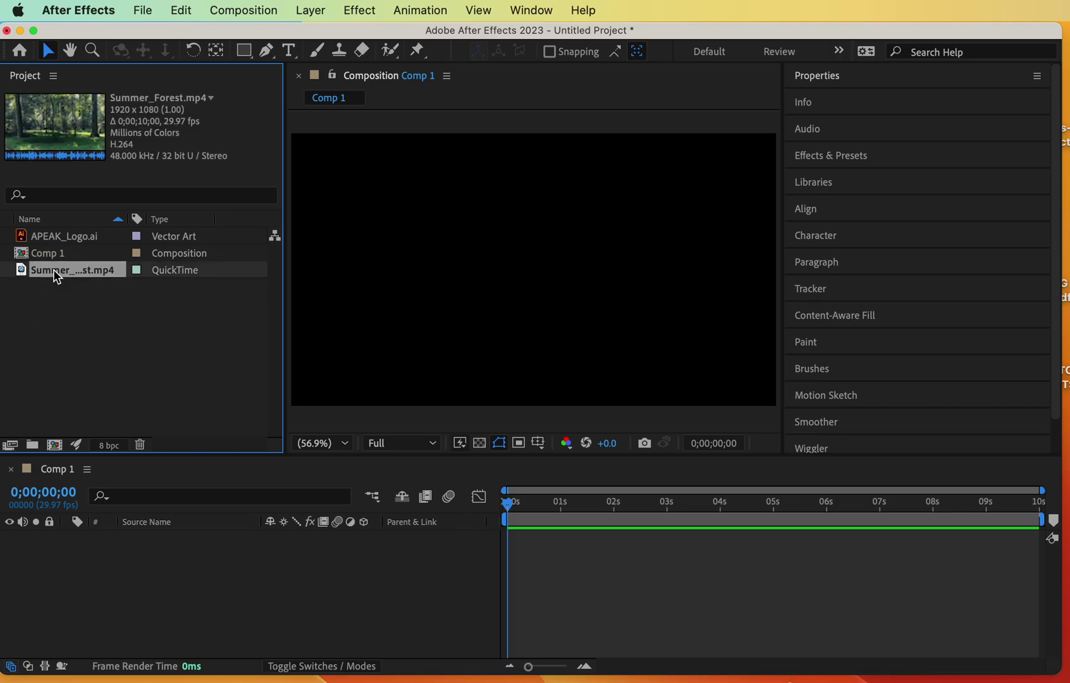
pyautogui.moveTo(54, 269); pyautogui.dragTo(56, 451)
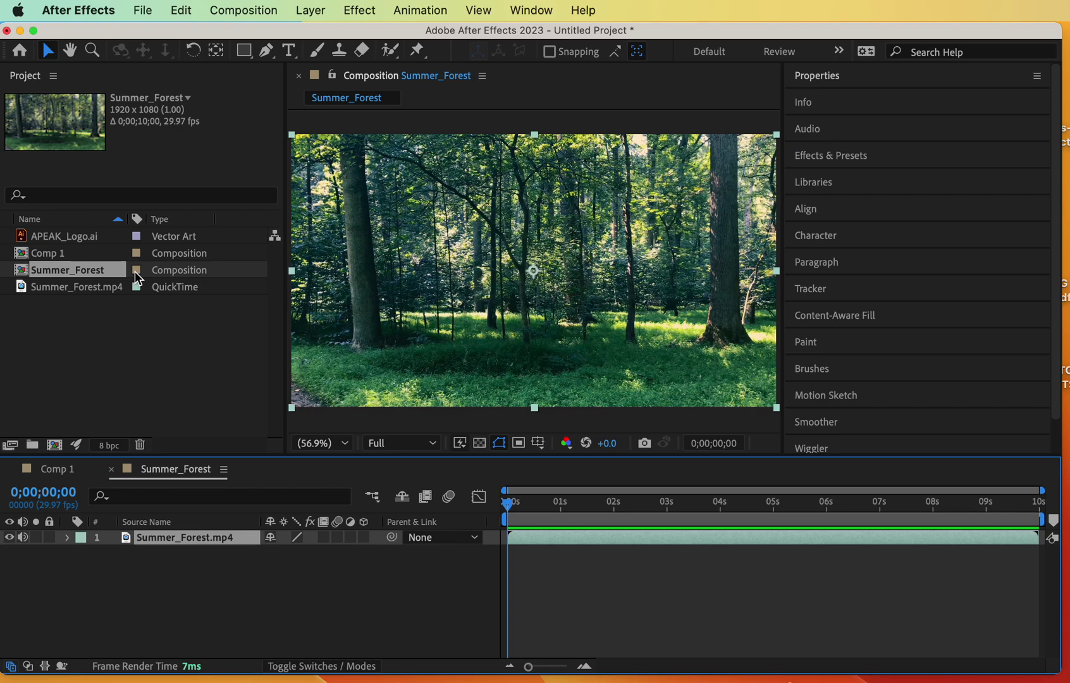
pyautogui.click(47, 255)
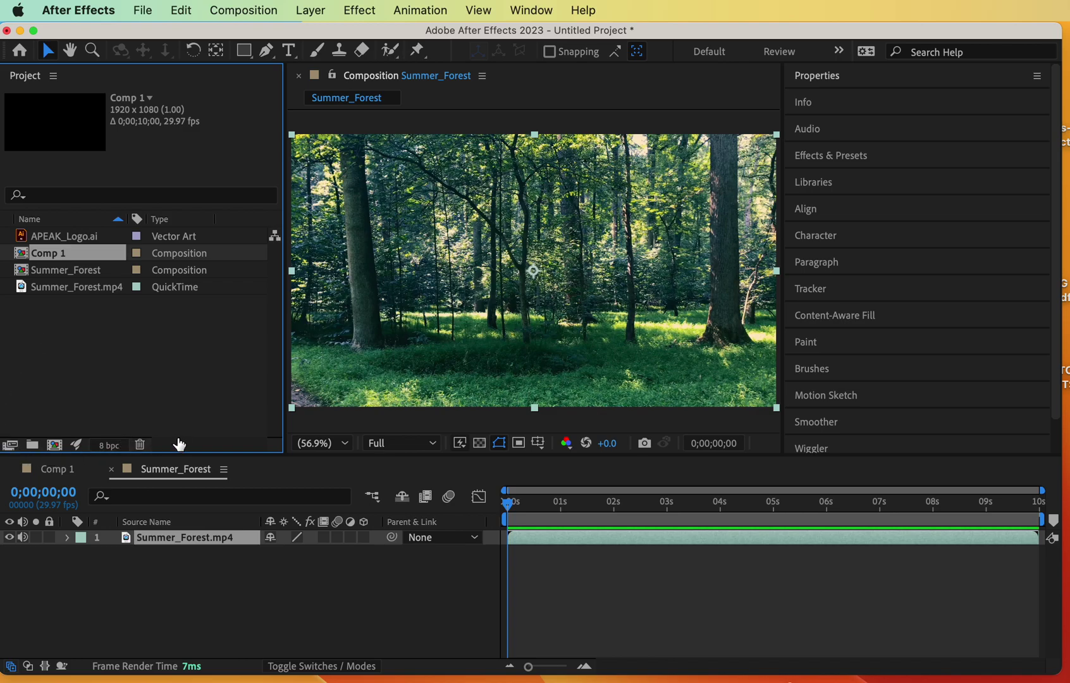
pyautogui.click(140, 446)
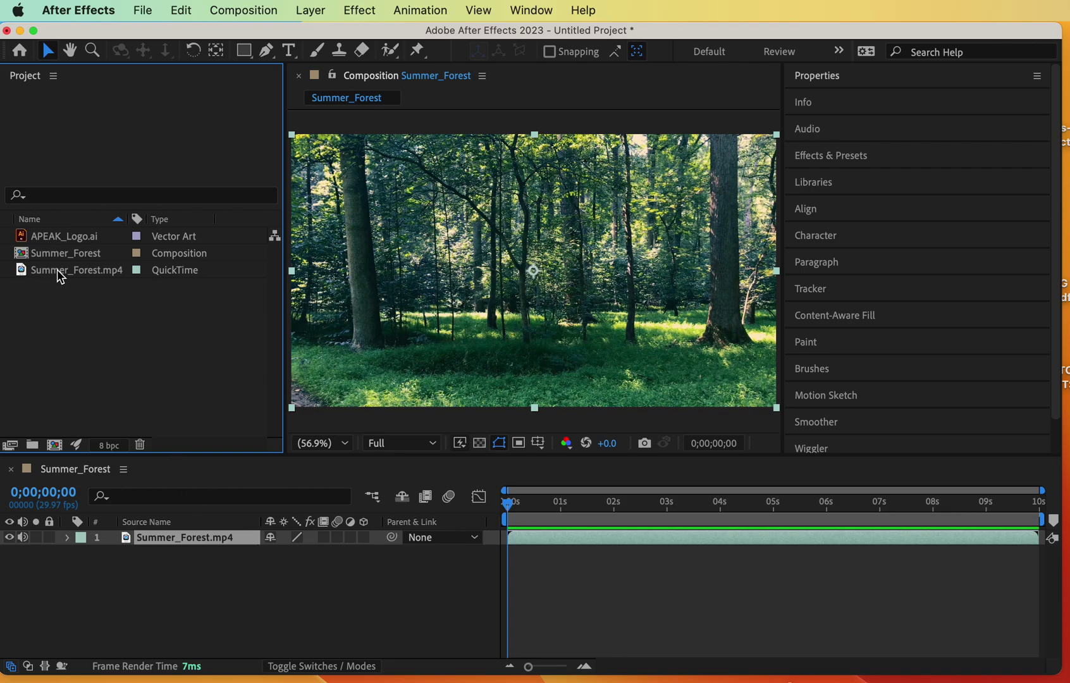
# Examine the Transform and Audio properties of the Summer_Forest.mp4 layer, collapsing them when done
pyautogui.click(60, 253)
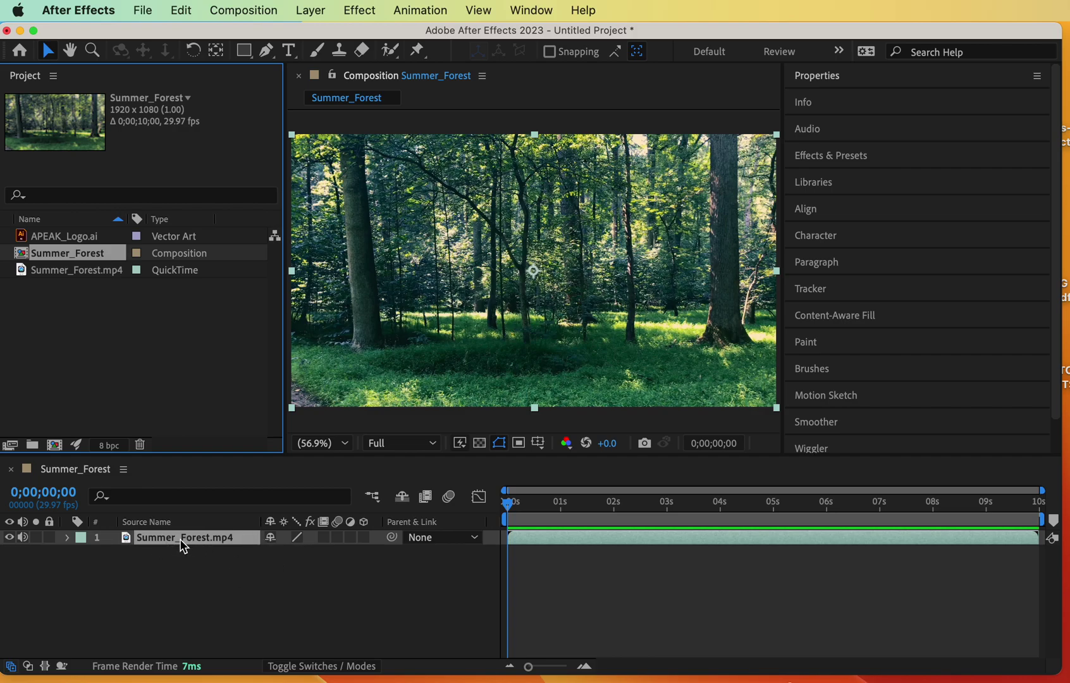
pyautogui.click(67, 538)
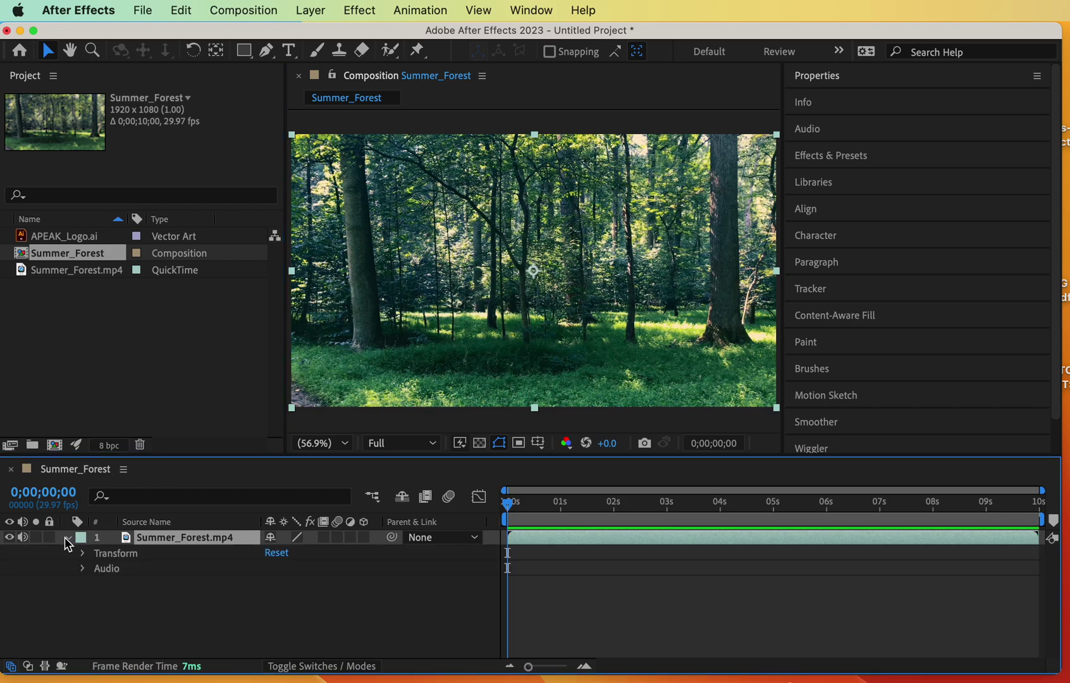
pyautogui.click(84, 569)
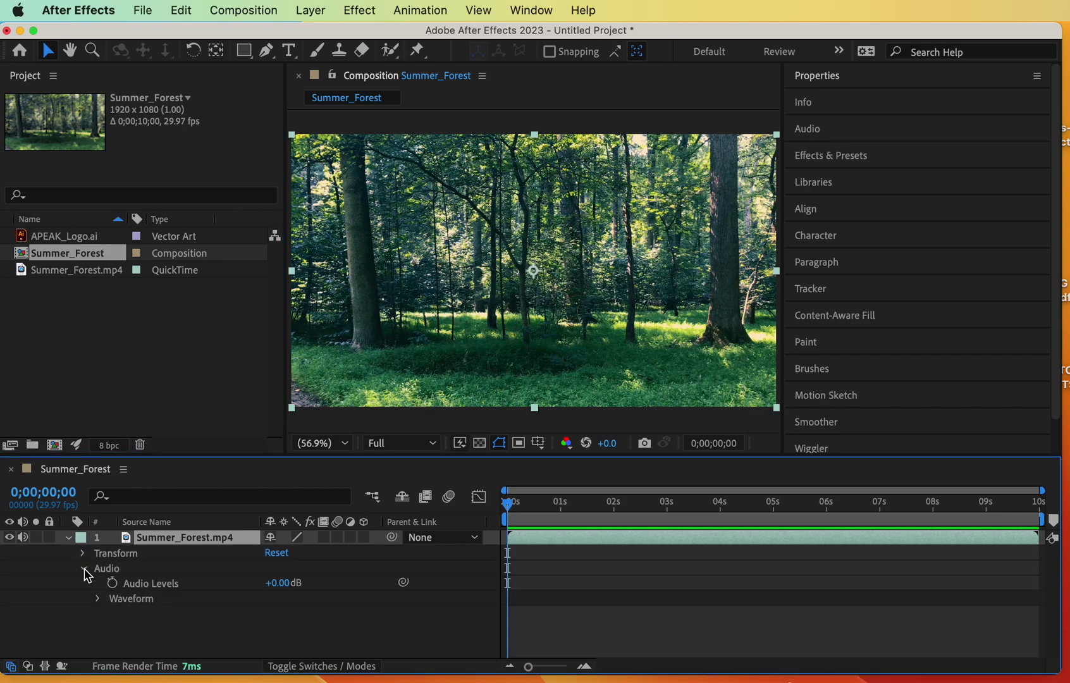
pyautogui.click(83, 554)
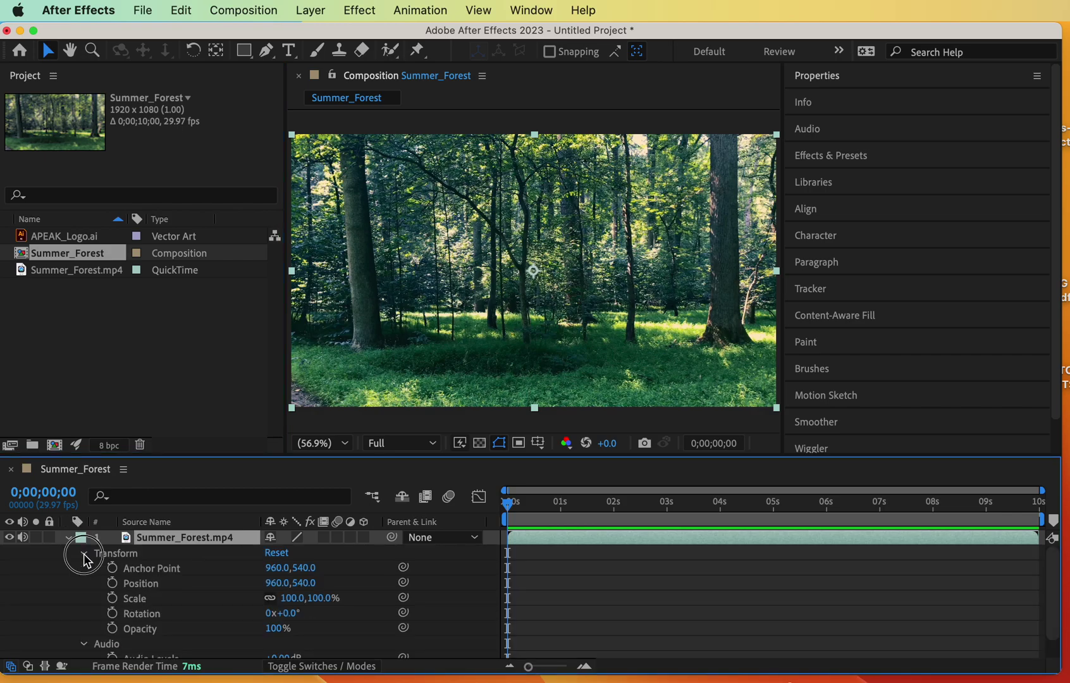
pyautogui.click(85, 556)
pyautogui.click(85, 571)
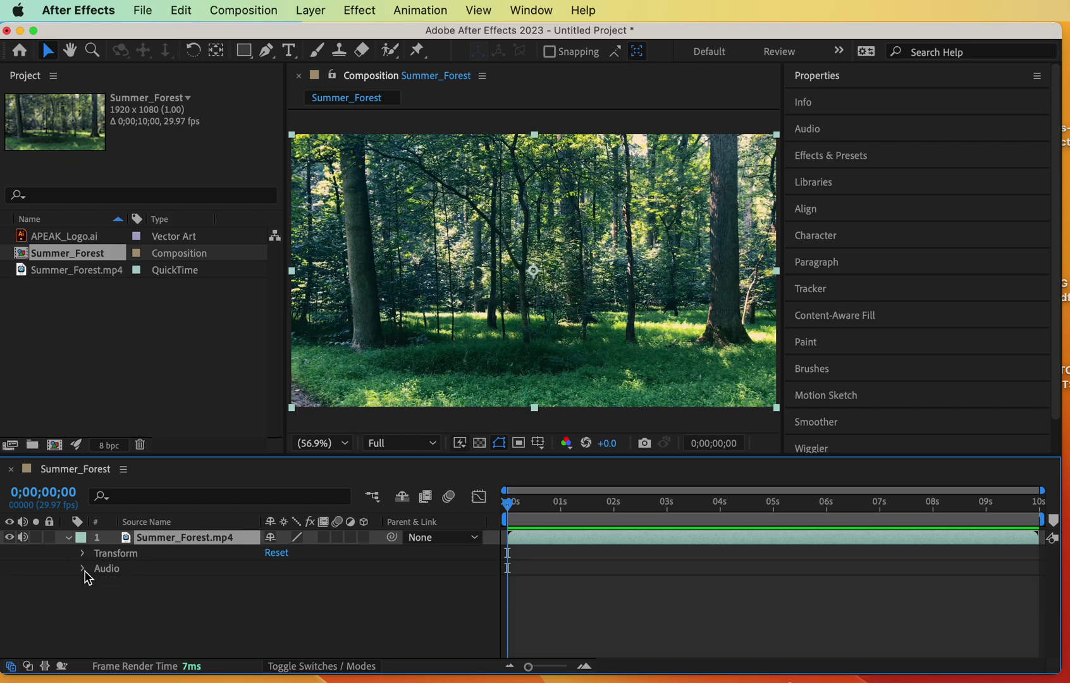
pyautogui.click(70, 539)
pyautogui.click(215, 539)
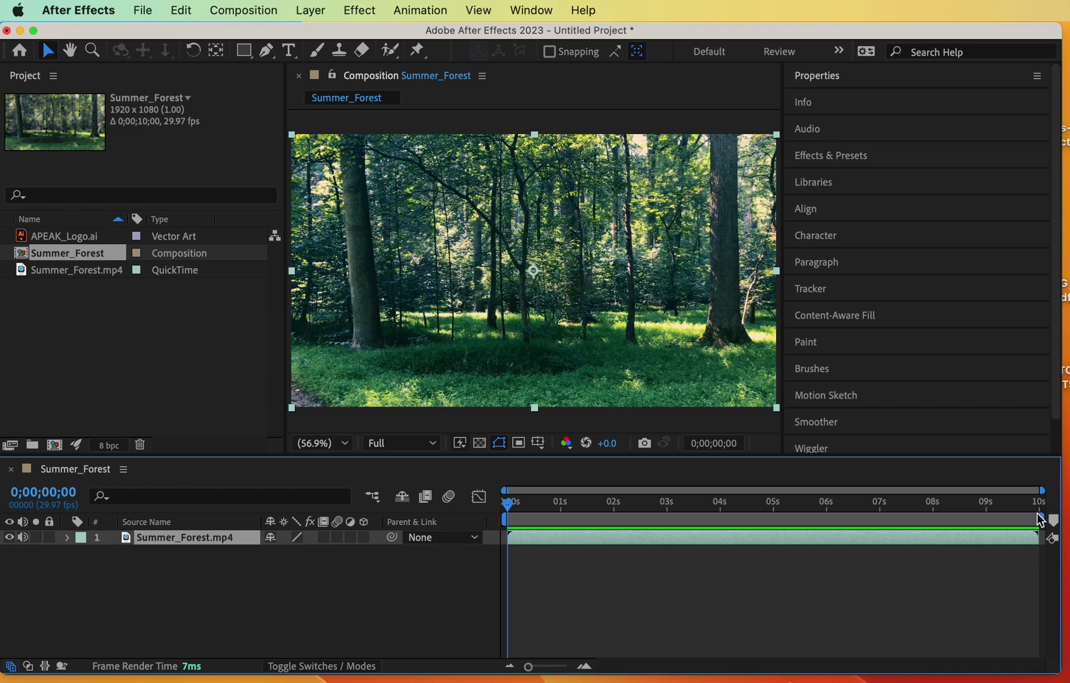
pyautogui.moveTo(511, 513); pyautogui.dragTo(455, 535)
# Add APEAK_Logo.ai to the Summer_Forest composition above the forest video and play a short preview
pyautogui.click(50, 236)
pyautogui.click(50, 236)
pyautogui.moveTo(51, 240); pyautogui.dragTo(87, 539)
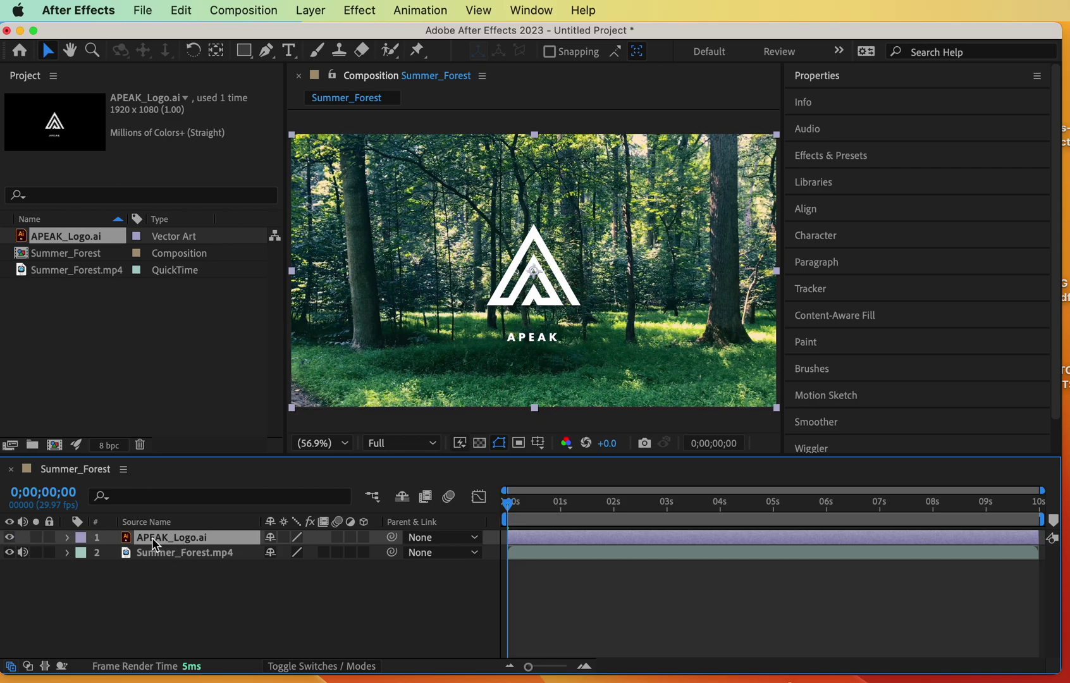
pyautogui.moveTo(151, 536)
pyautogui.mouseDown()
pyautogui.moveTo(147, 561)
pyautogui.moveTo(155, 530)
pyautogui.mouseUp()
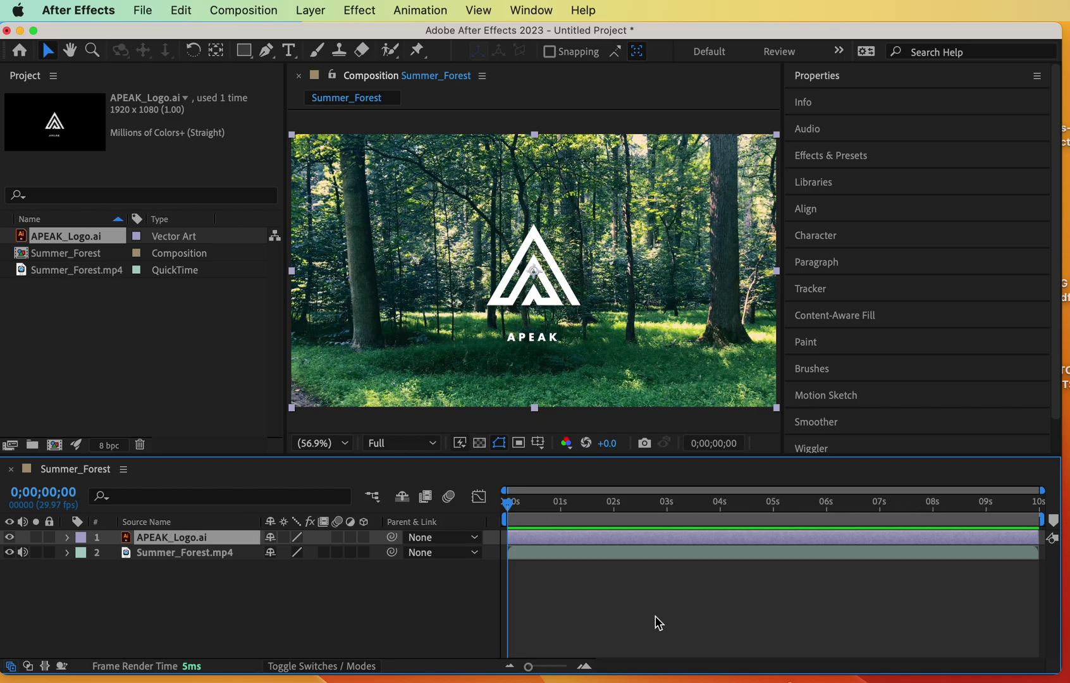
pyautogui.press('space')
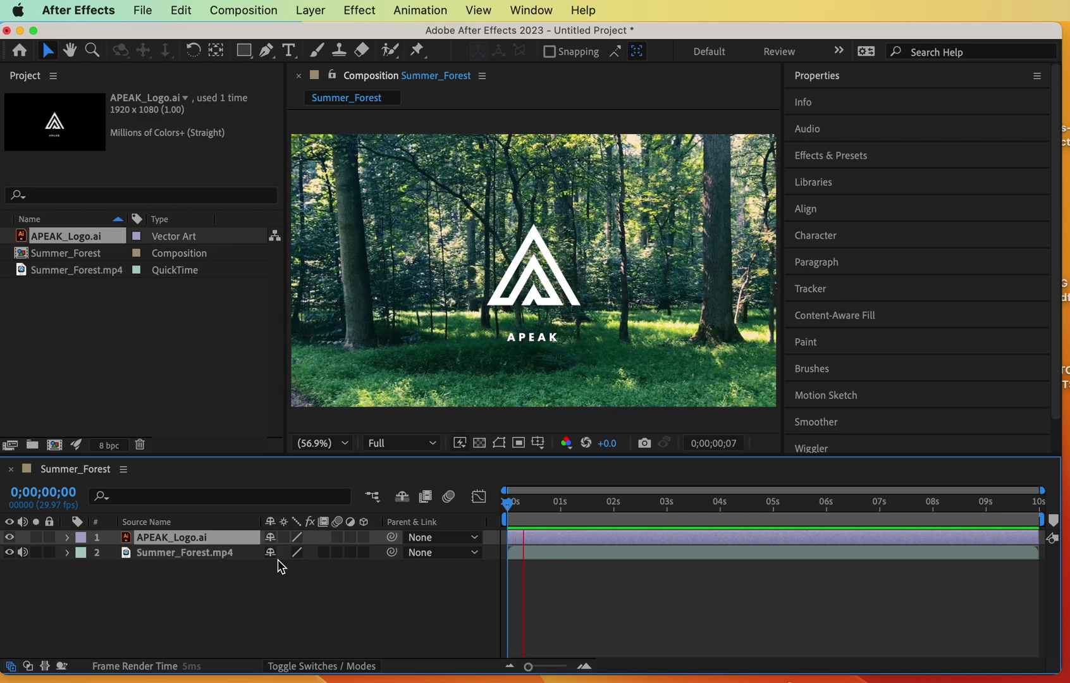
pyautogui.press('space')
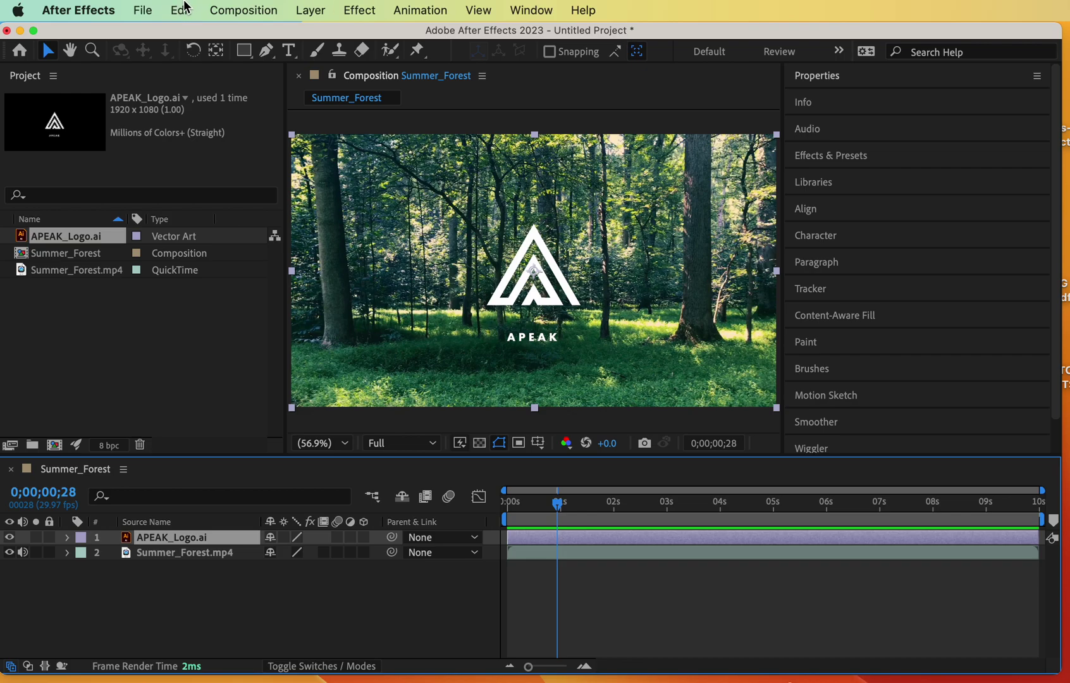
# Set the Summer_Forest composition's duration to 5 seconds, keeping its resolution at Full
pyautogui.click(240, 11)
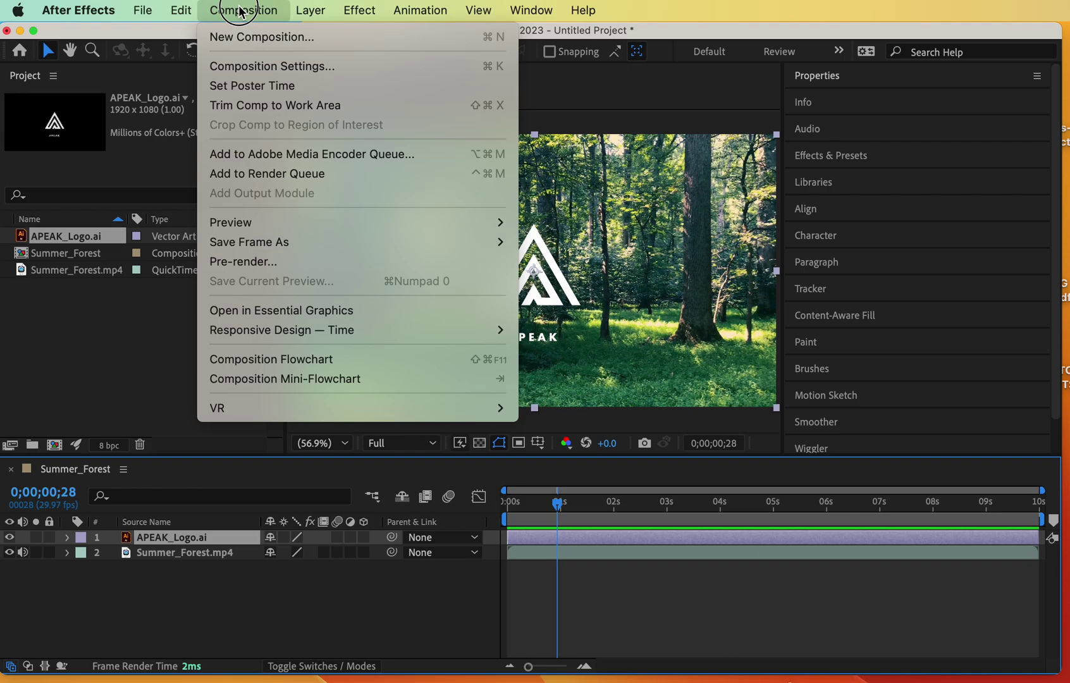
pyautogui.click(251, 64)
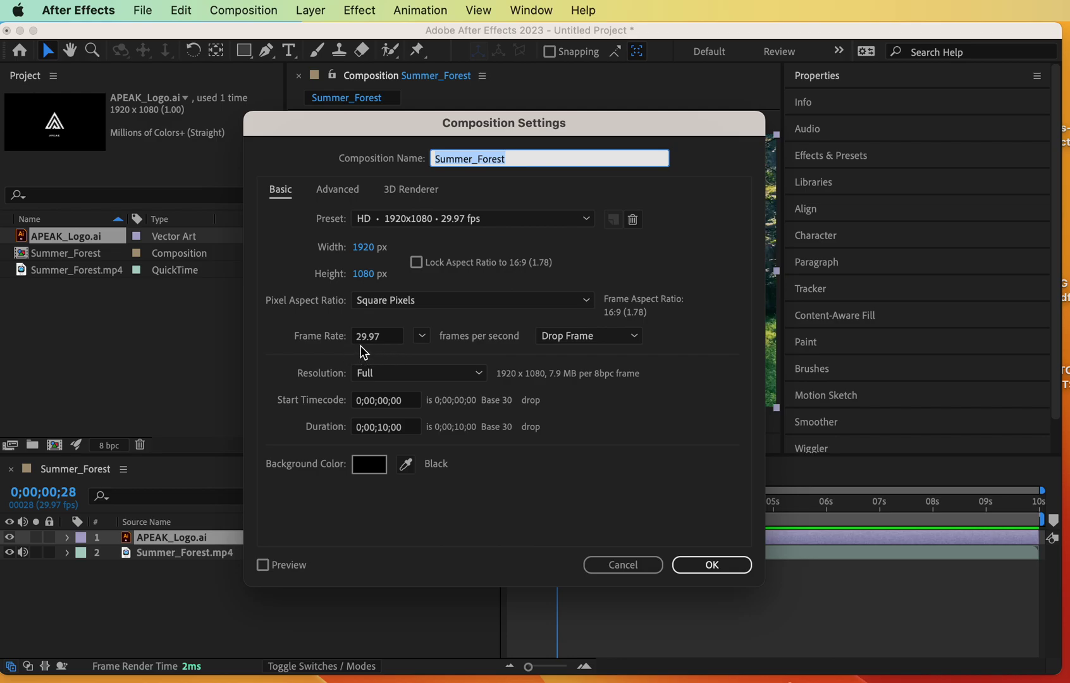
pyautogui.click(479, 377)
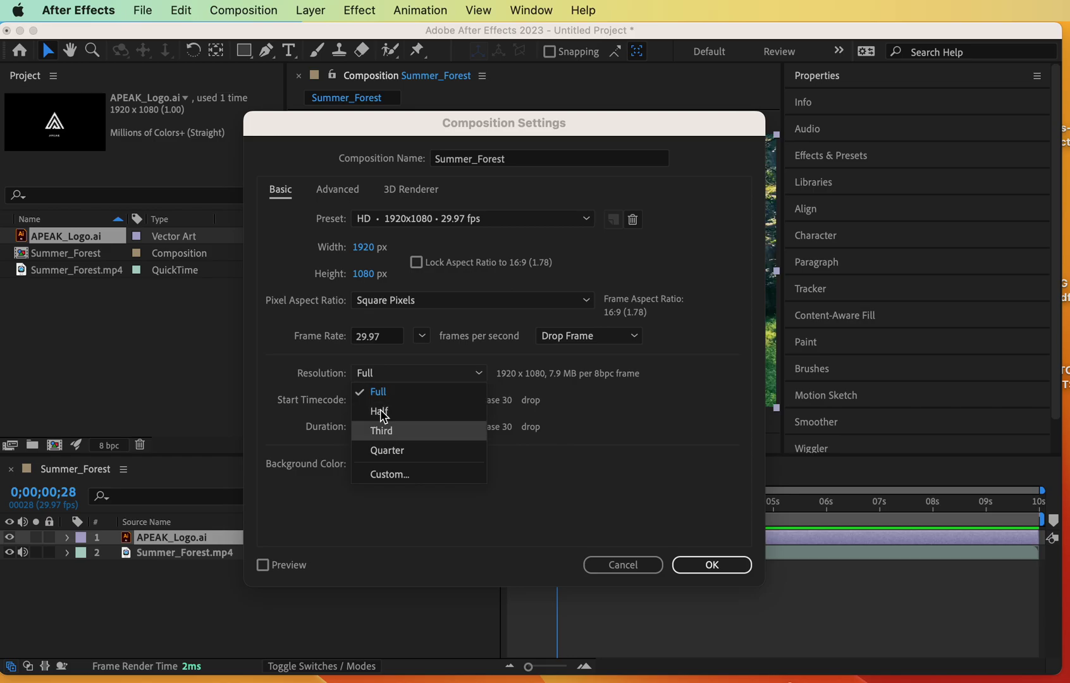
pyautogui.click(273, 371)
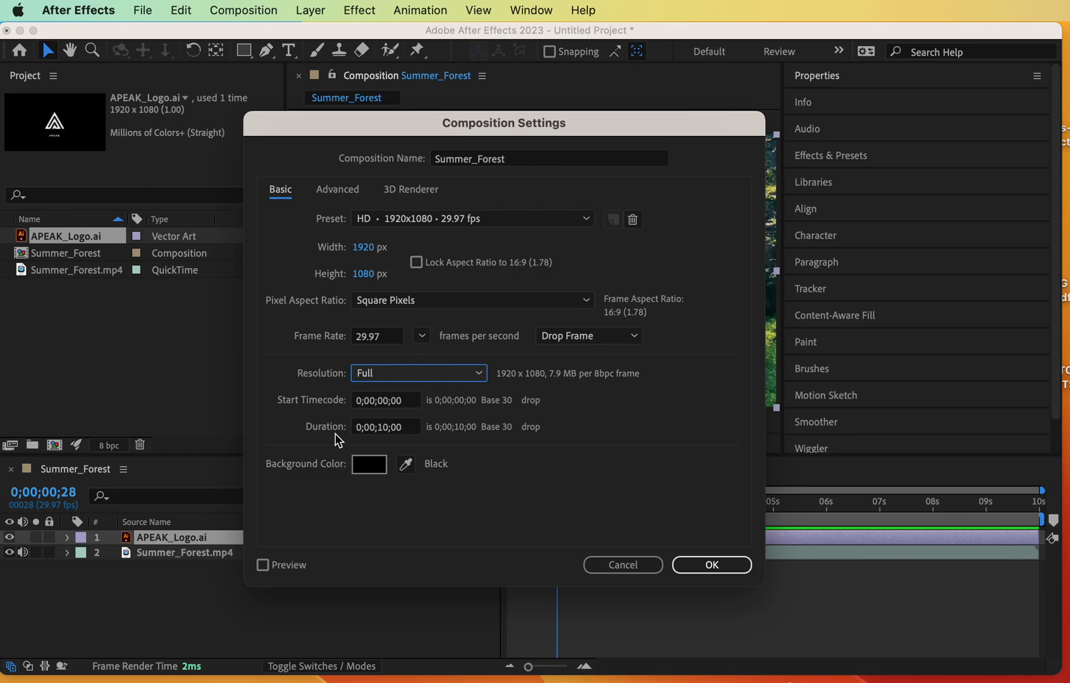
pyautogui.click(380, 427)
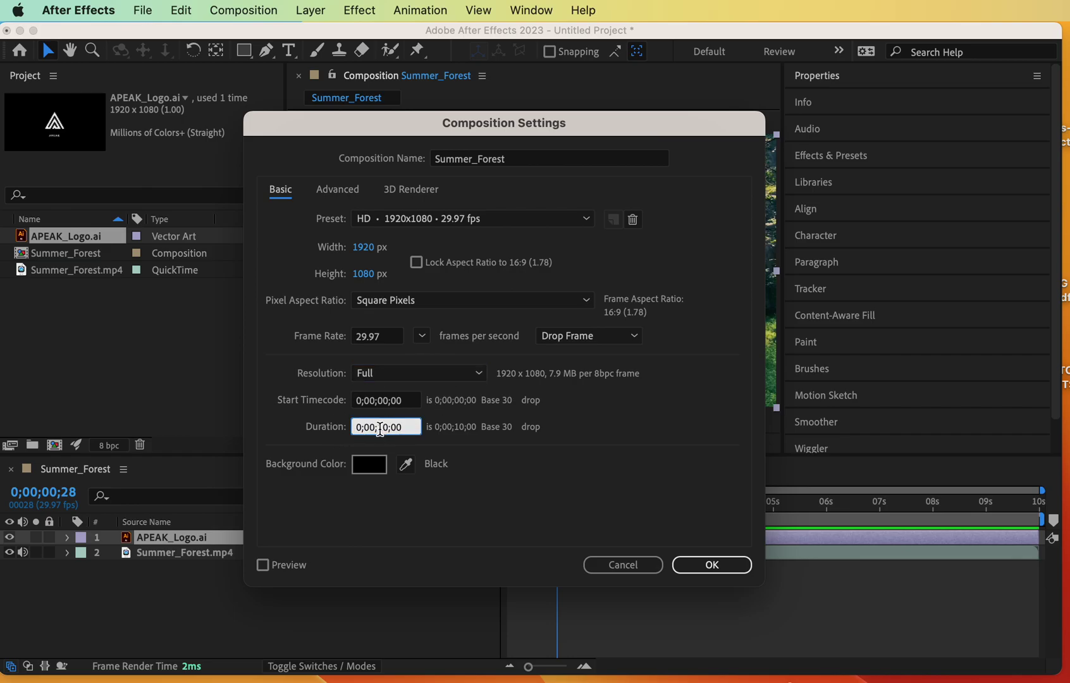
pyautogui.moveTo(380, 428); pyautogui.dragTo(387, 429)
pyautogui.write('5')
pyautogui.click(720, 566)
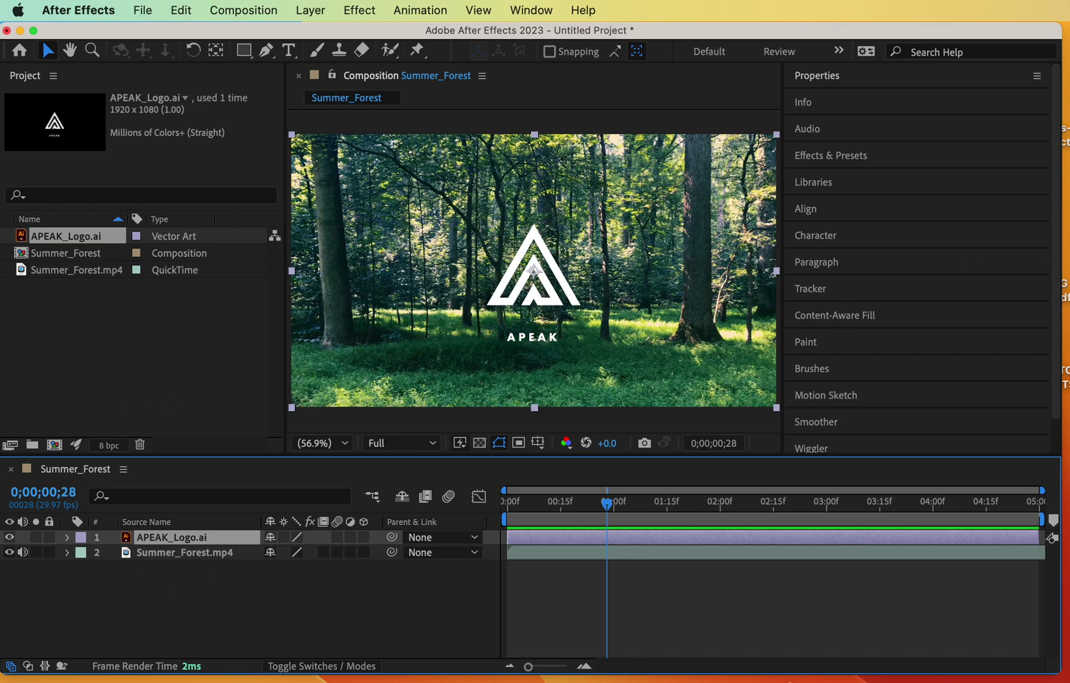
# Trim the start of the APEAK_Logo.ai layer to the 2-second mark (0;00;02;00)
pyautogui.press('super+Tab')
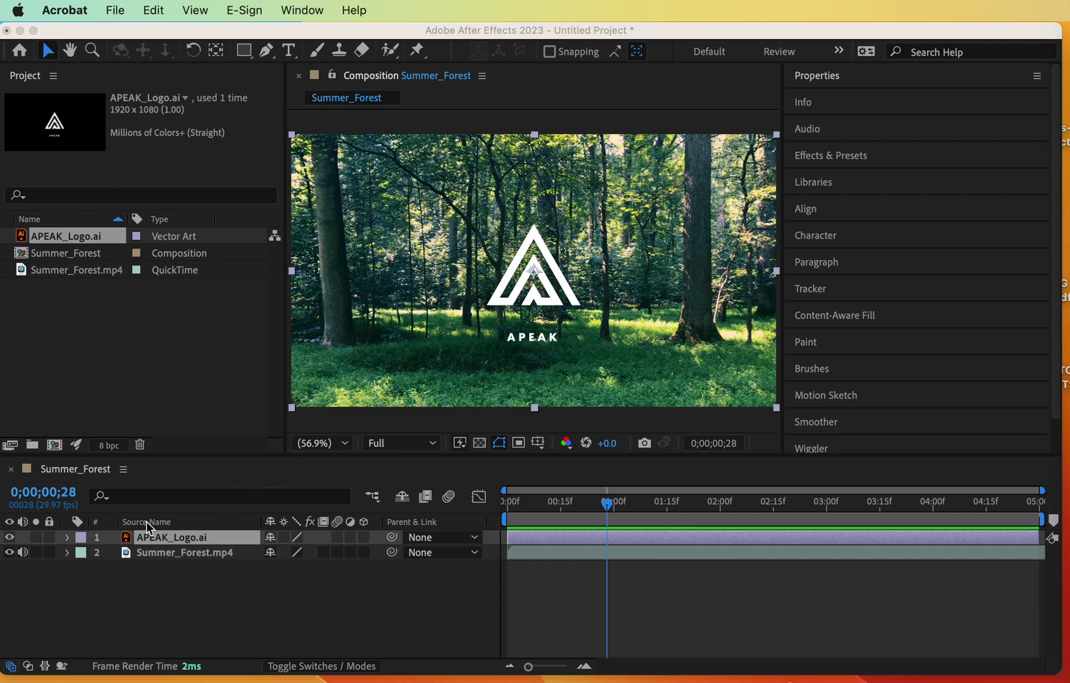
pyautogui.click(163, 538)
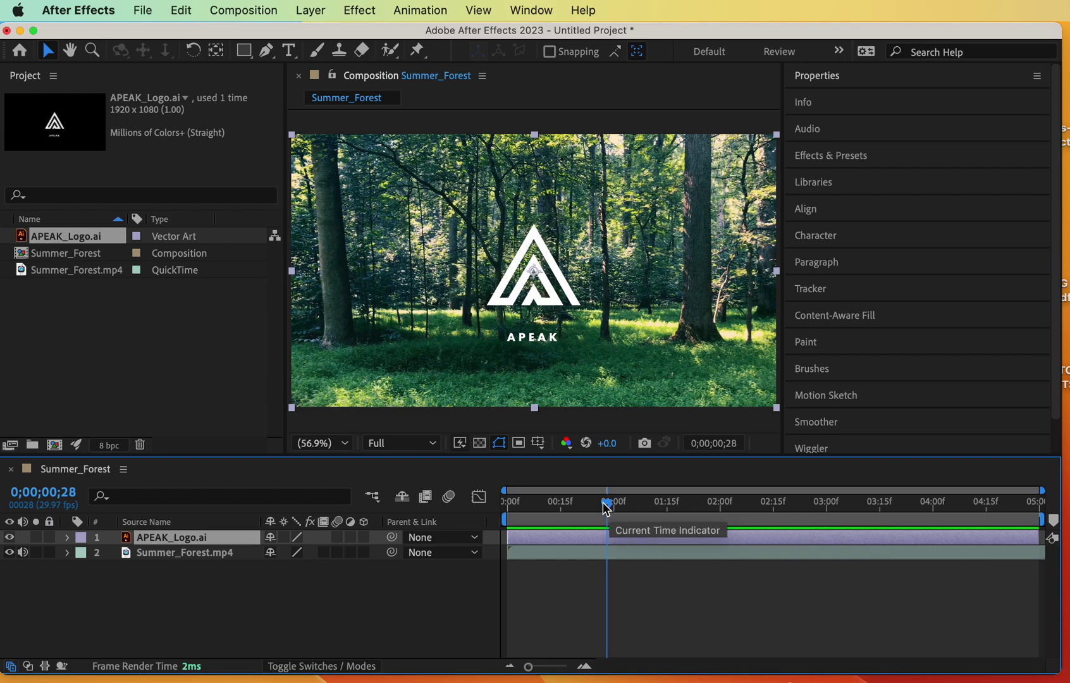
pyautogui.moveTo(608, 506); pyautogui.dragTo(721, 521)
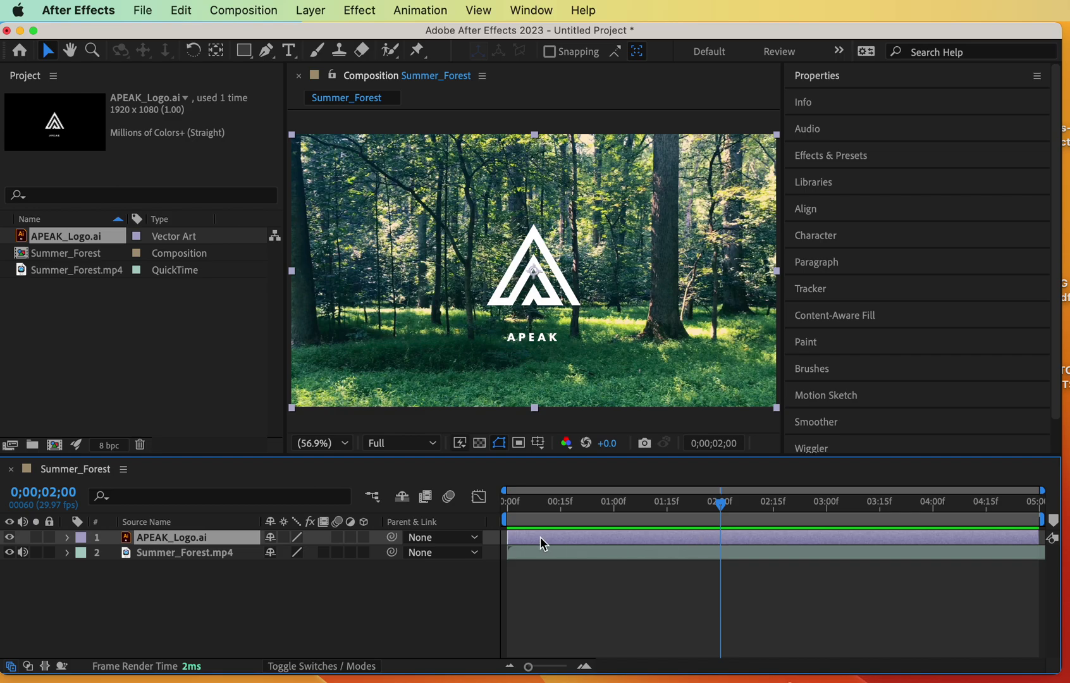
pyautogui.click(507, 538)
pyautogui.moveTo(508, 538); pyautogui.dragTo(721, 545)
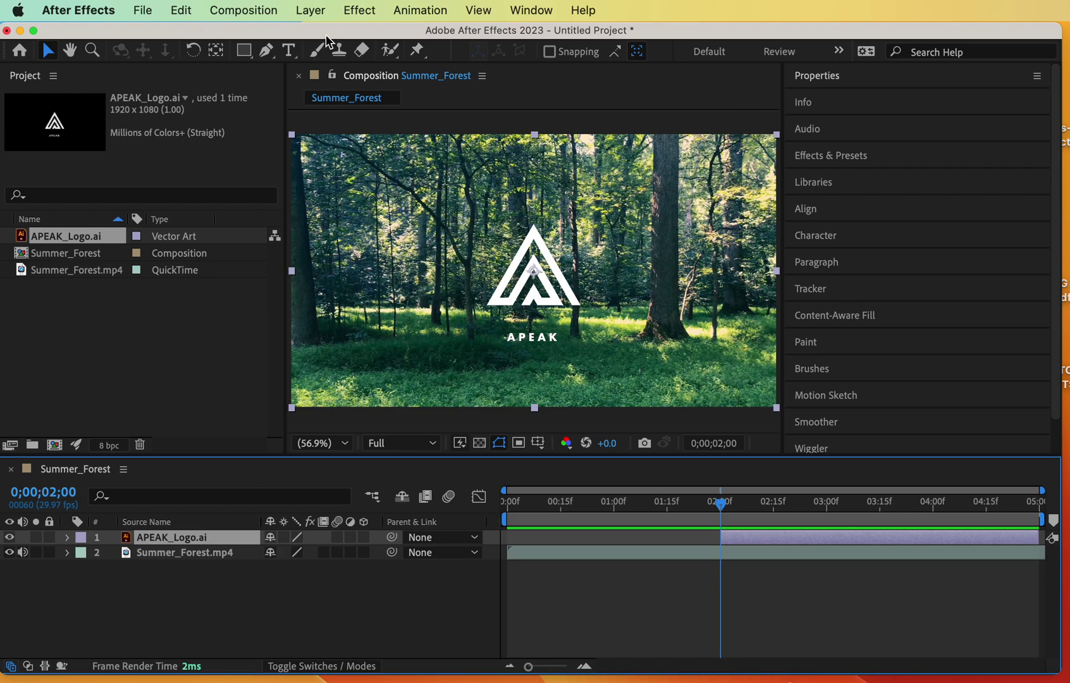
# Start a new 1920 x 1080 px solid layer and shorten its name to Green Solid 1
pyautogui.click(311, 11)
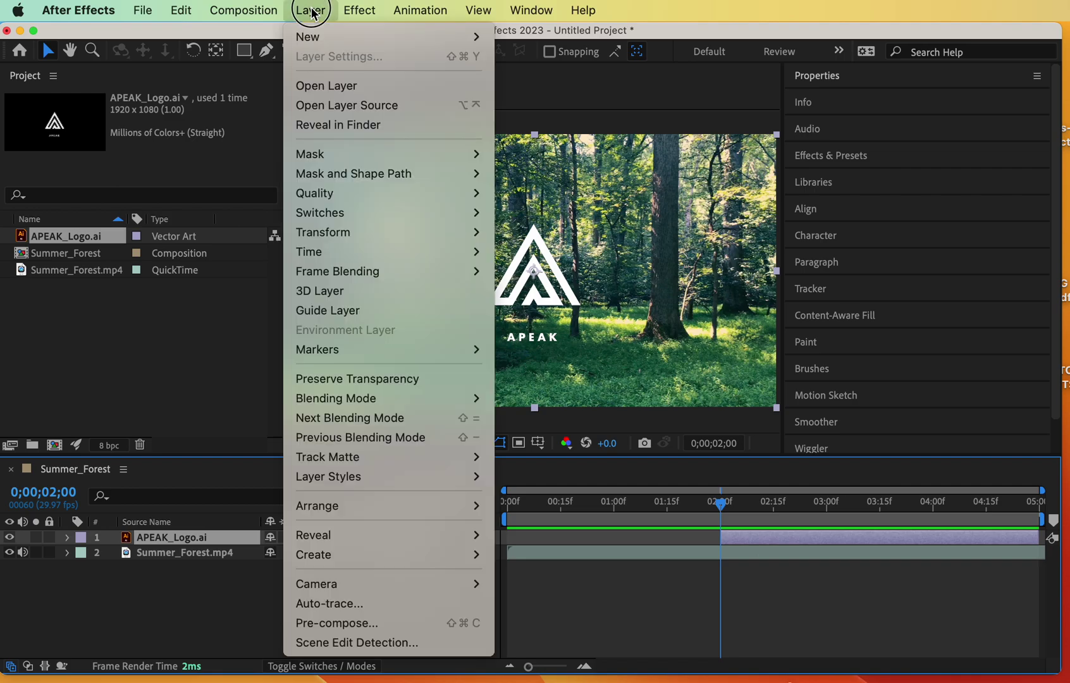
pyautogui.moveTo(315, 38)
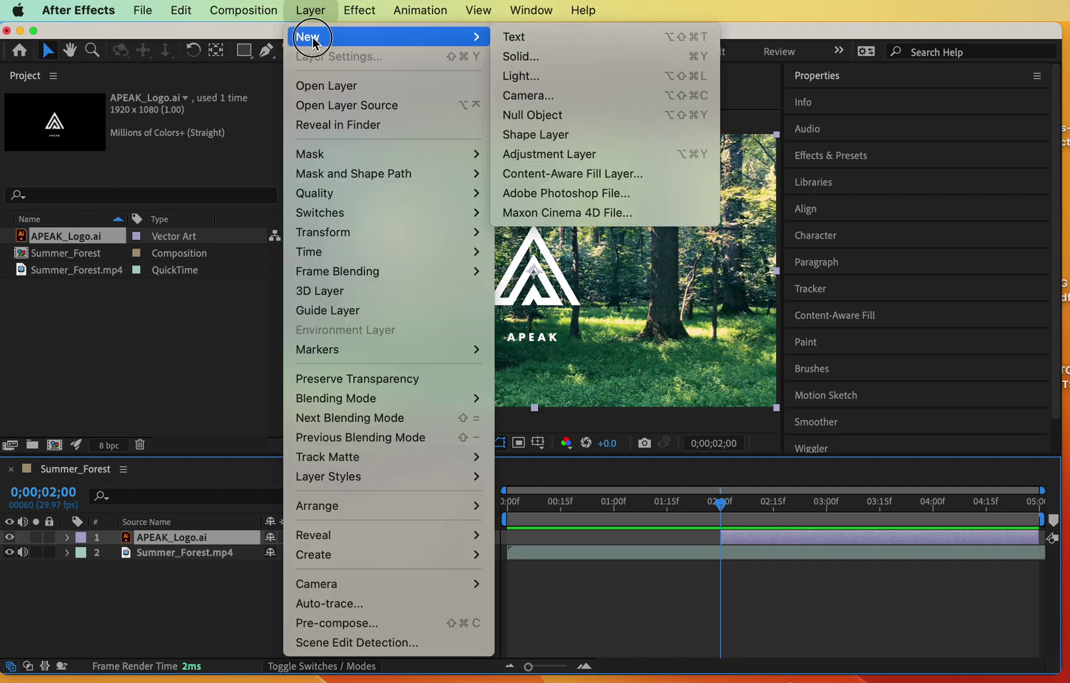
pyautogui.click(531, 60)
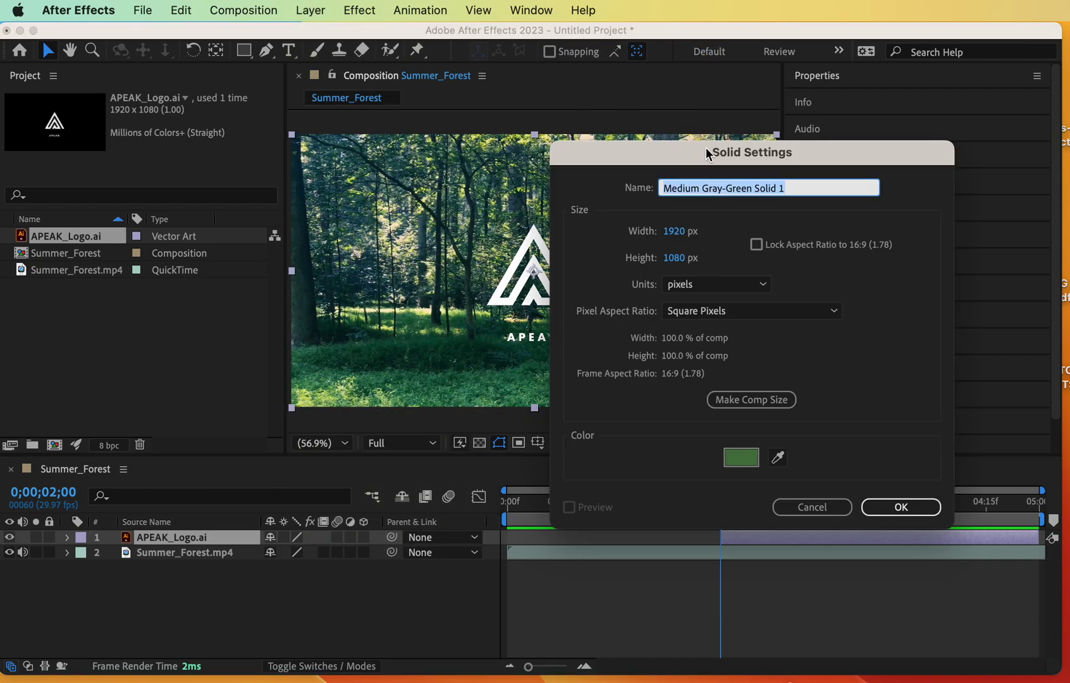
pyautogui.click(726, 189)
pyautogui.moveTo(726, 189); pyautogui.dragTo(611, 179)
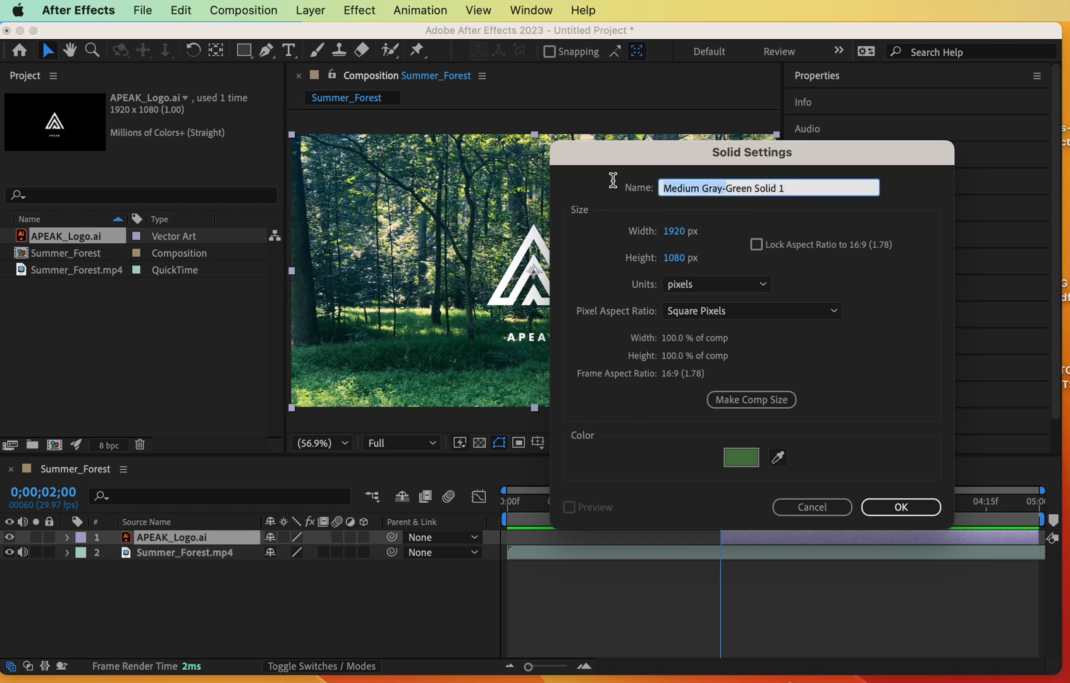
pyautogui.press('BackSpace')
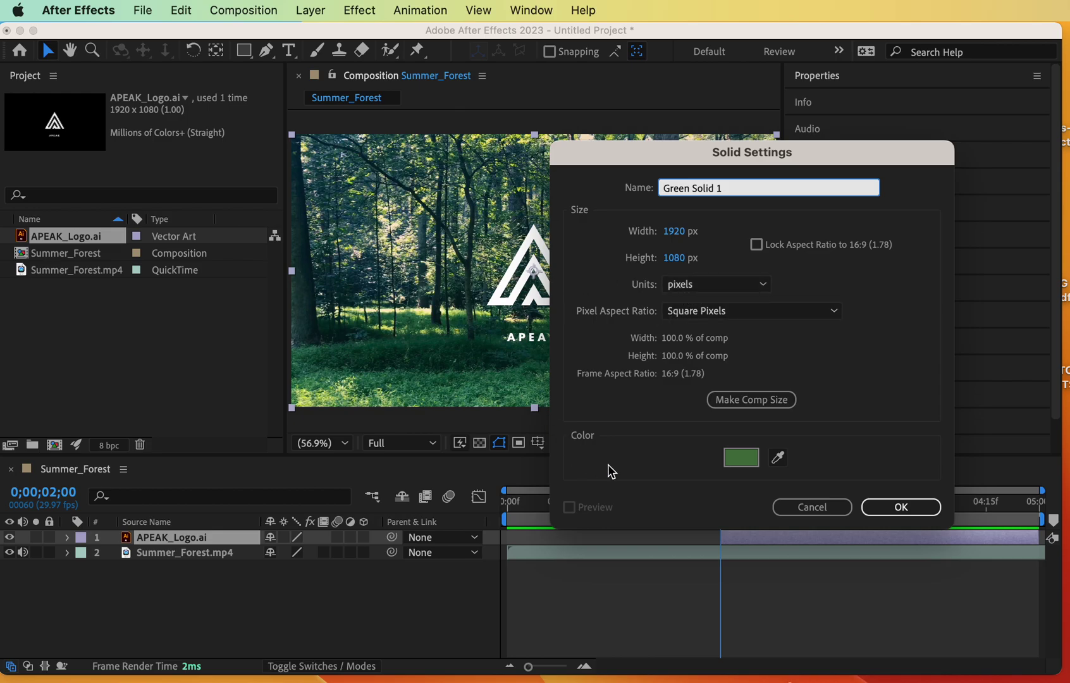
# Try out several greens sampled from the forest footage as the solid's color
pyautogui.click(776, 463)
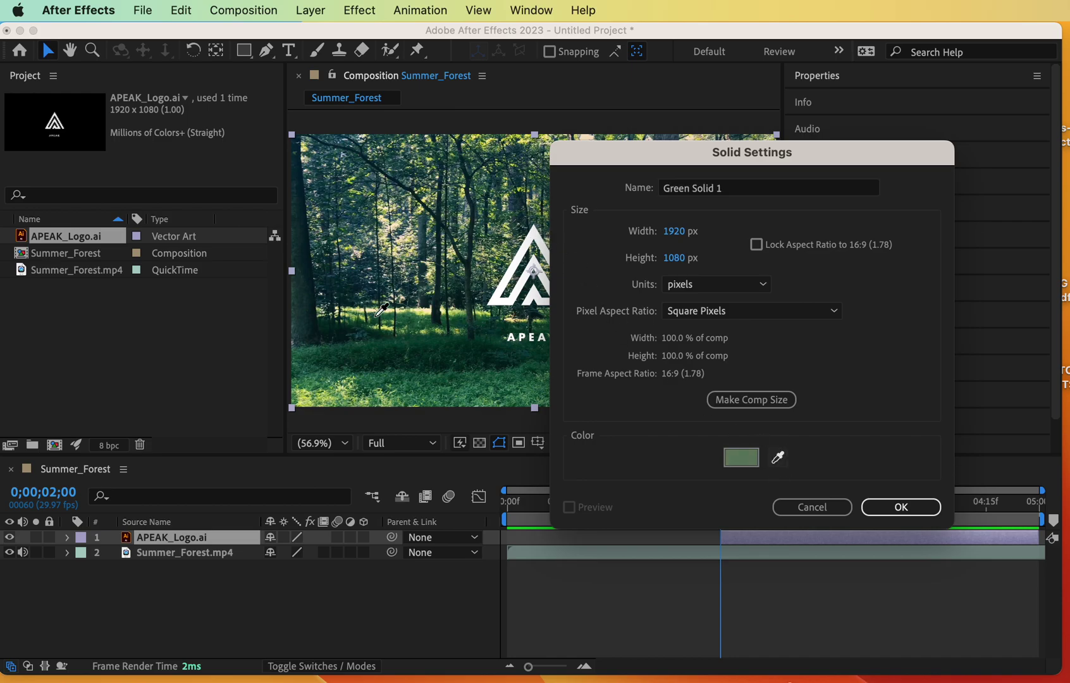
pyautogui.click(412, 316)
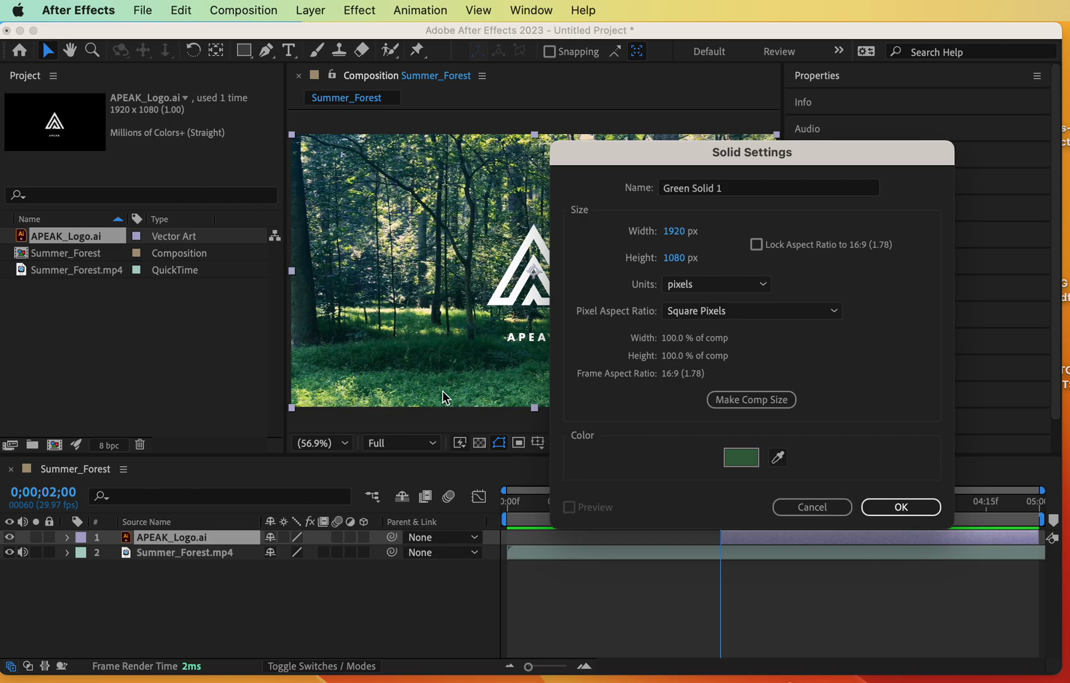
pyautogui.click(777, 457)
pyautogui.click(477, 396)
pyautogui.click(778, 457)
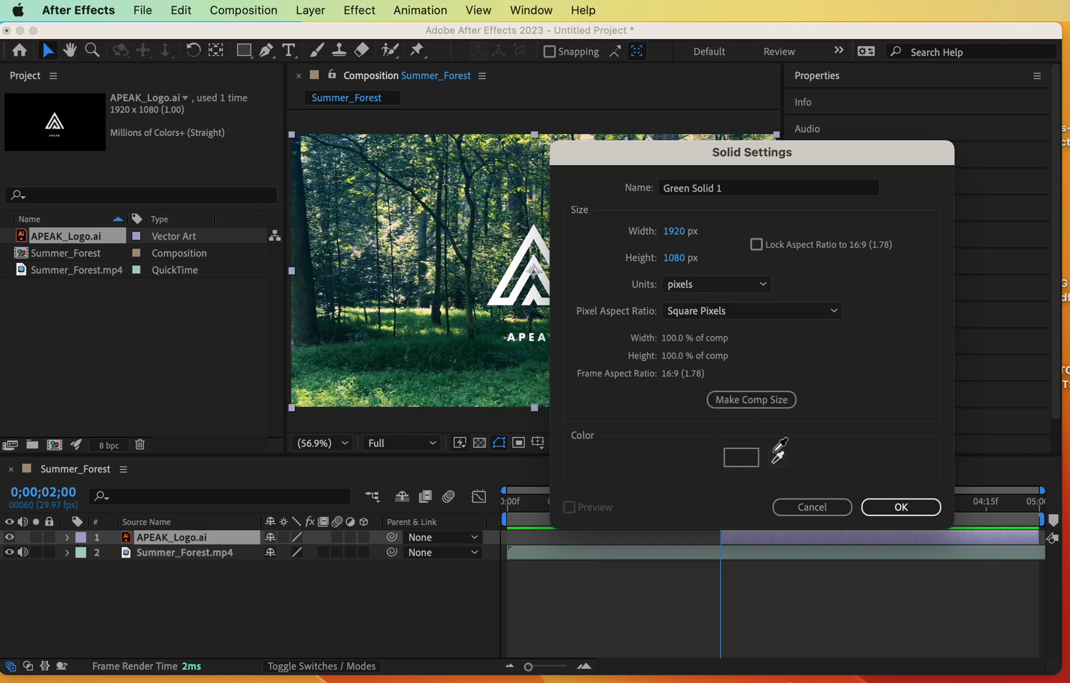
pyautogui.click(329, 394)
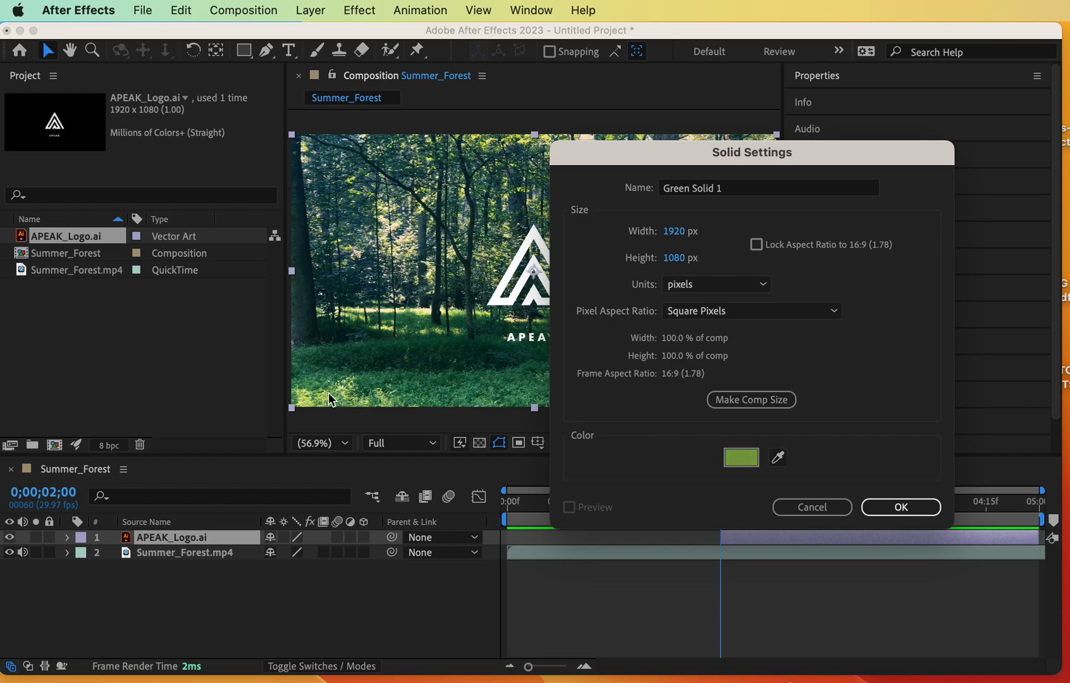
pyautogui.click(778, 456)
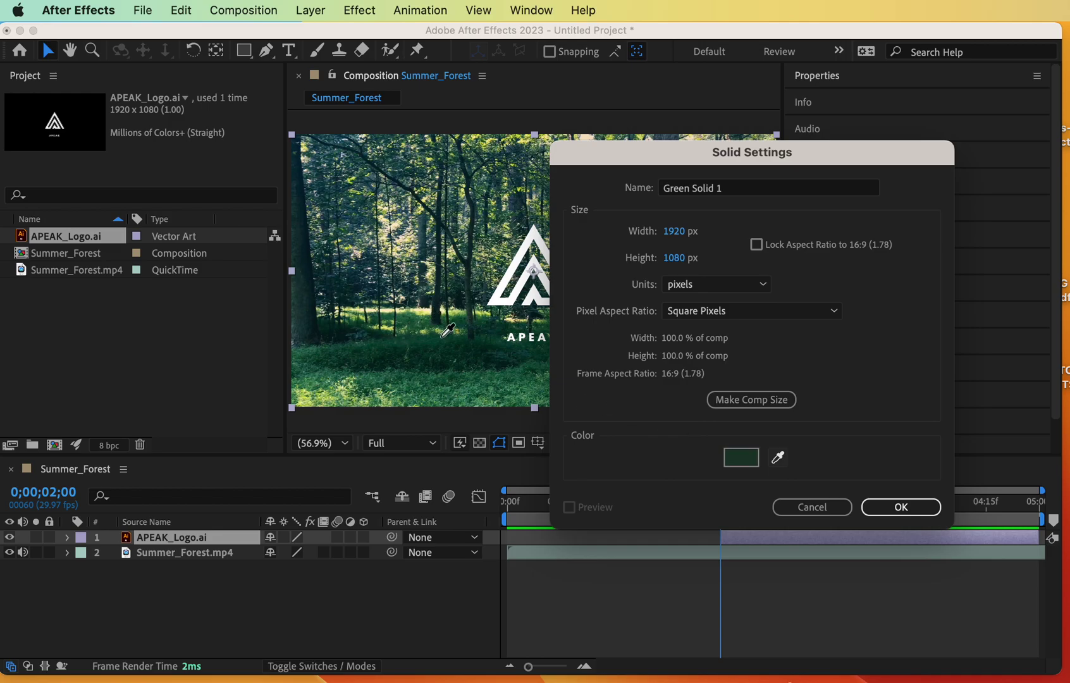
pyautogui.click(320, 390)
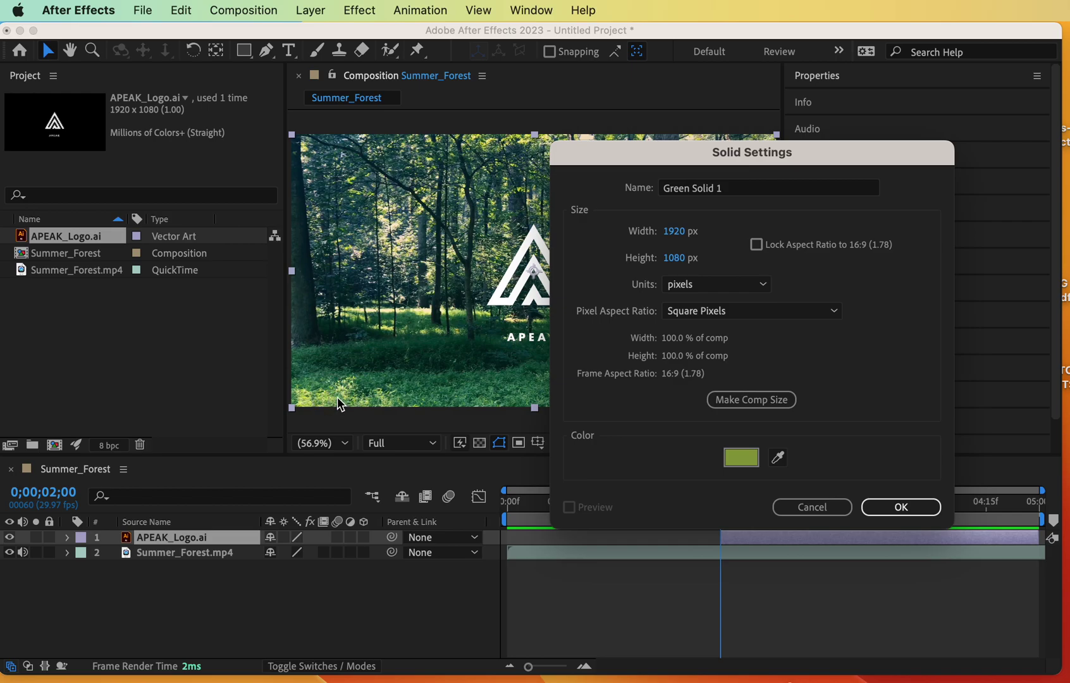
# Sample a medium green from the sunlit grass as the solid's color and create the solid
pyautogui.click(777, 456)
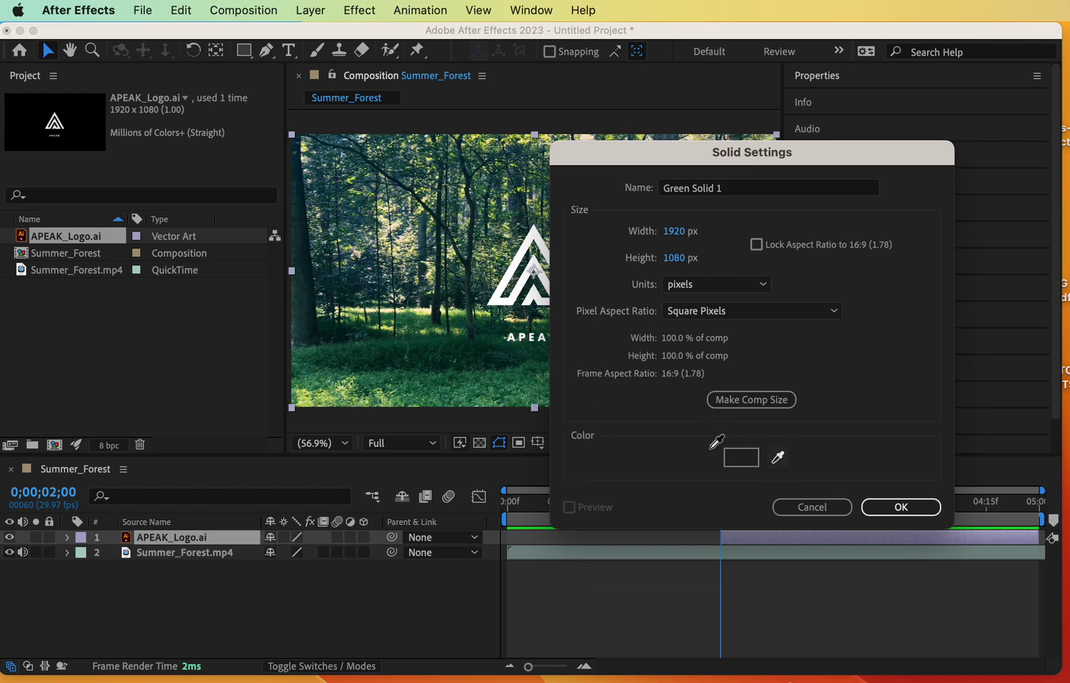
pyautogui.click(380, 393)
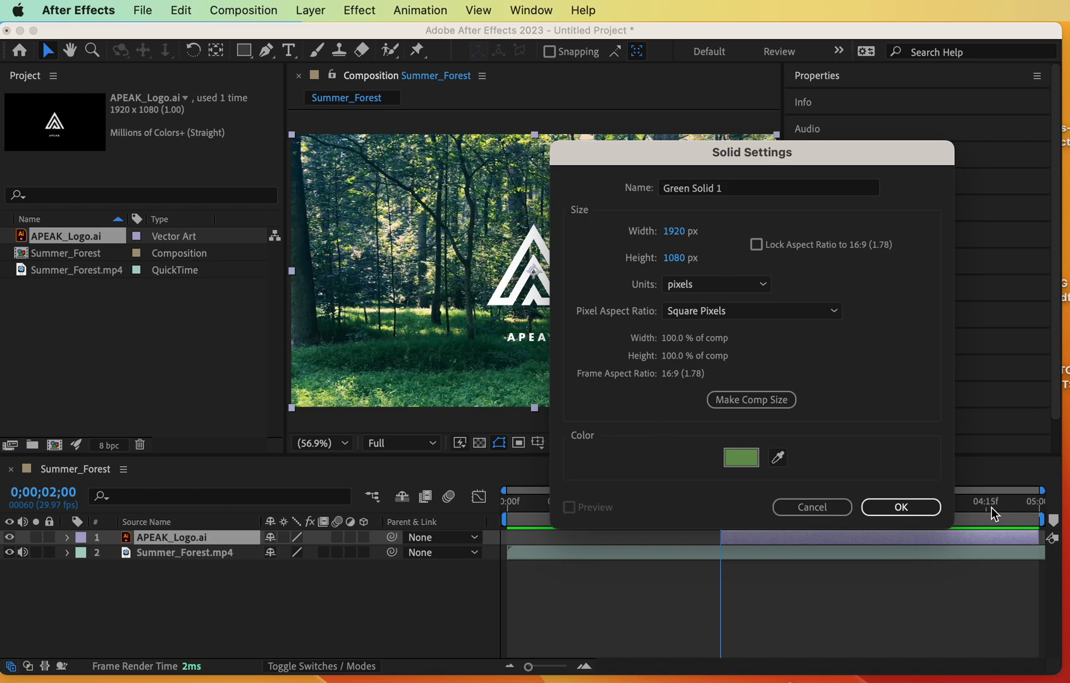
pyautogui.click(901, 507)
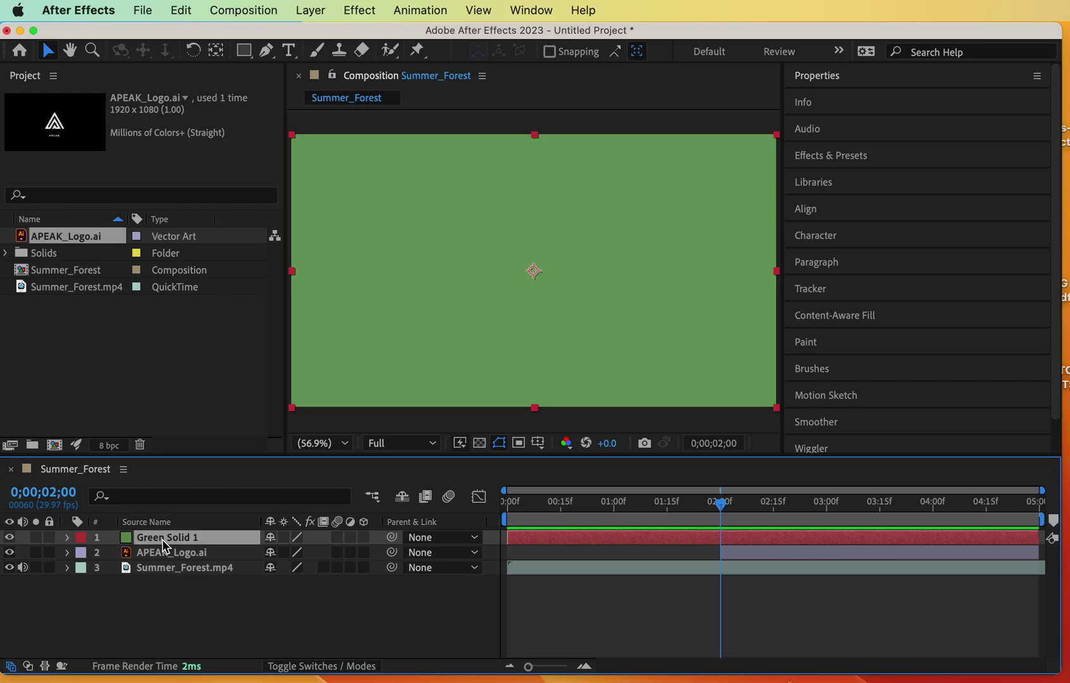
# Place Green Solid 1 beneath the logo layer, trim its end to about 02:15f and play a short preview
pyautogui.moveTo(162, 539); pyautogui.dragTo(154, 560)
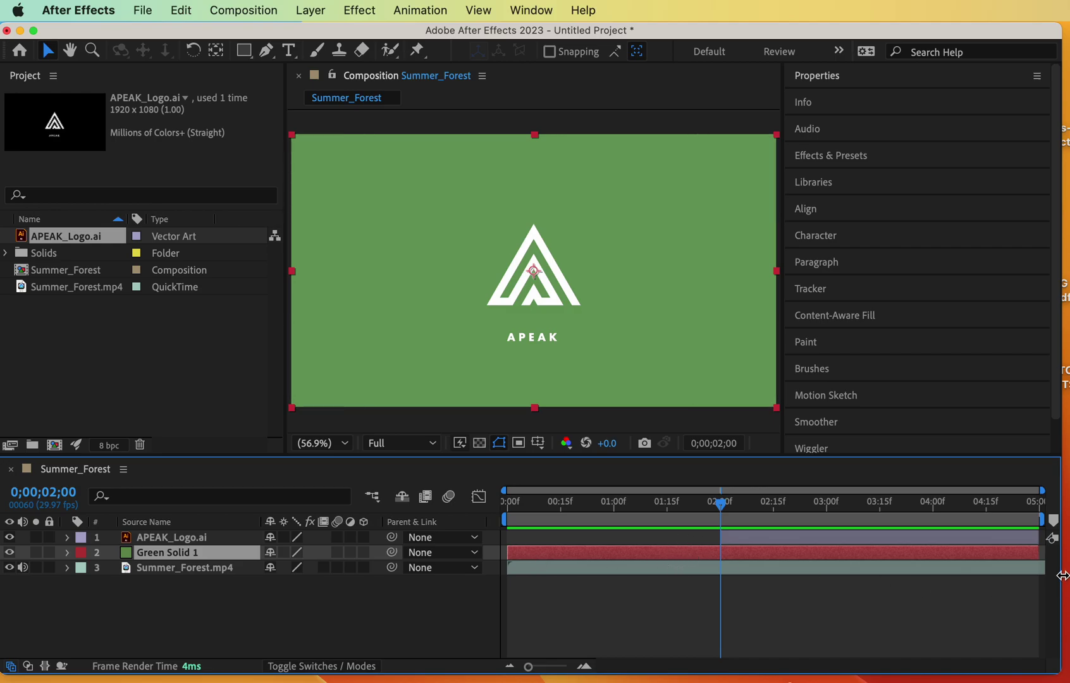
pyautogui.moveTo(1043, 556); pyautogui.dragTo(778, 552)
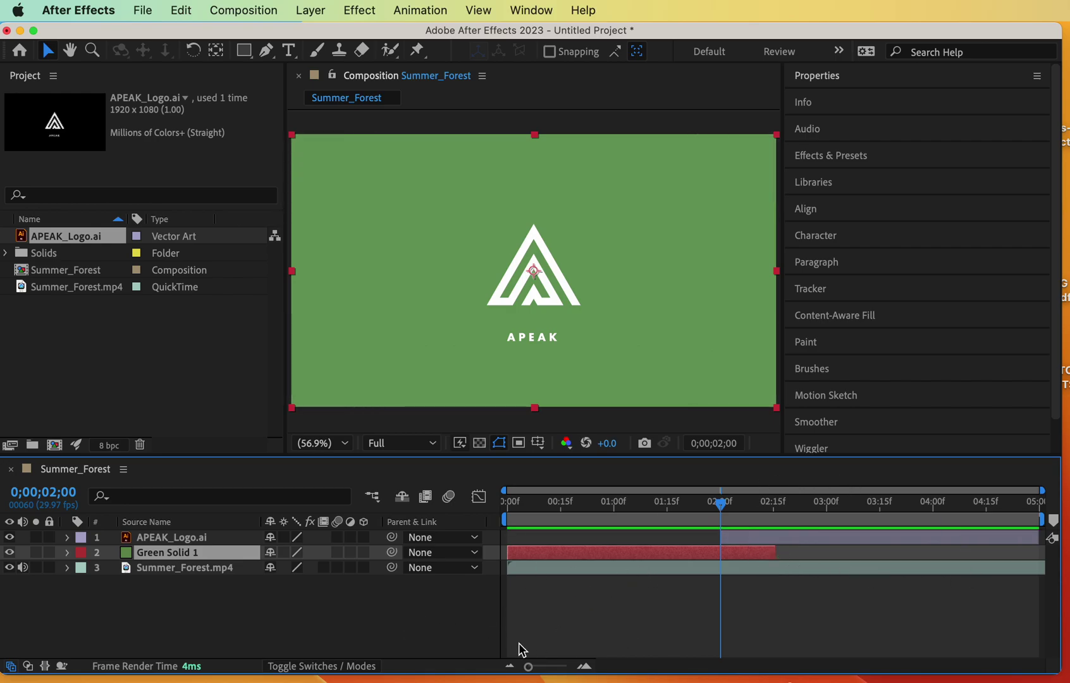
pyautogui.press('space')
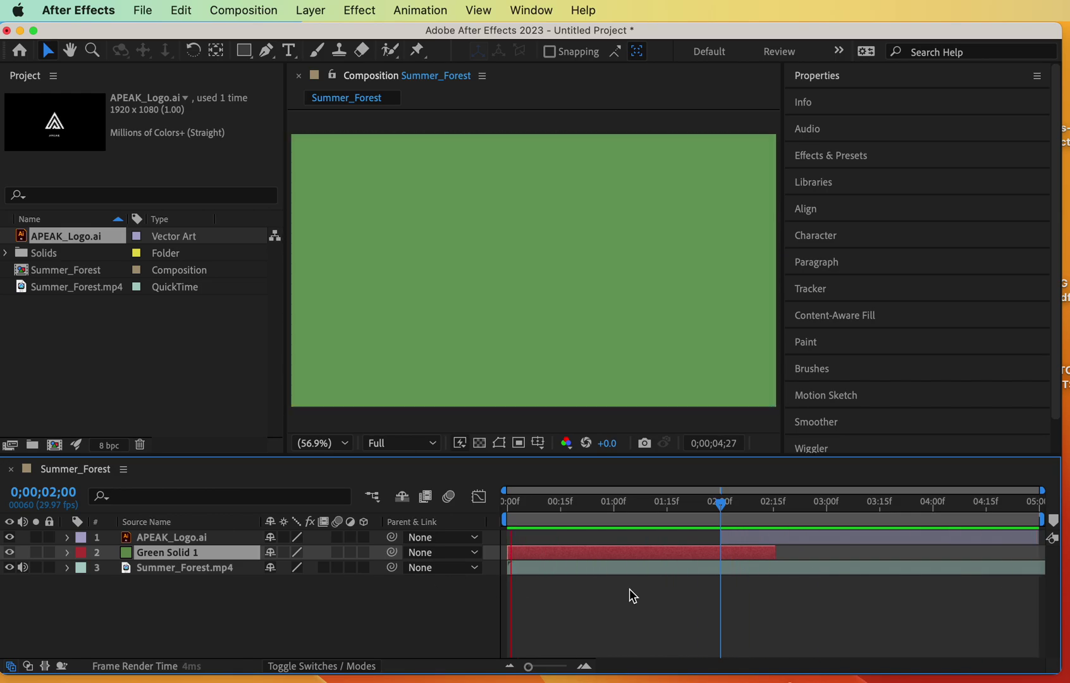
pyautogui.press('space')
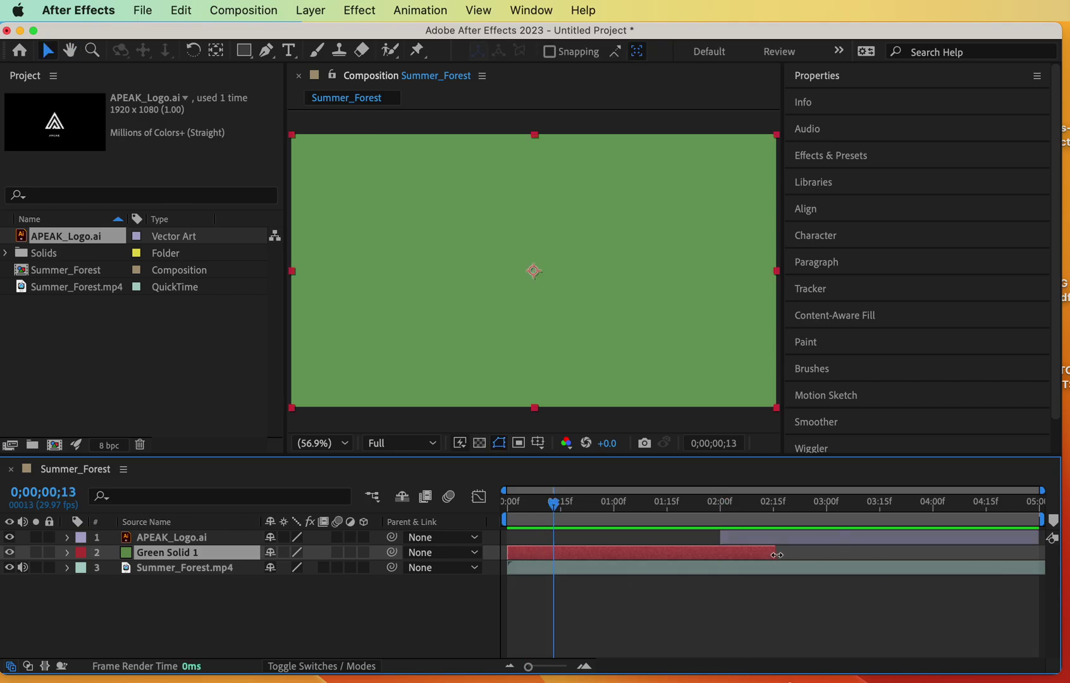
# Extend the end of Green Solid 1 to the 3-second mark and preview the composition from the start
pyautogui.moveTo(777, 555); pyautogui.dragTo(829, 555)
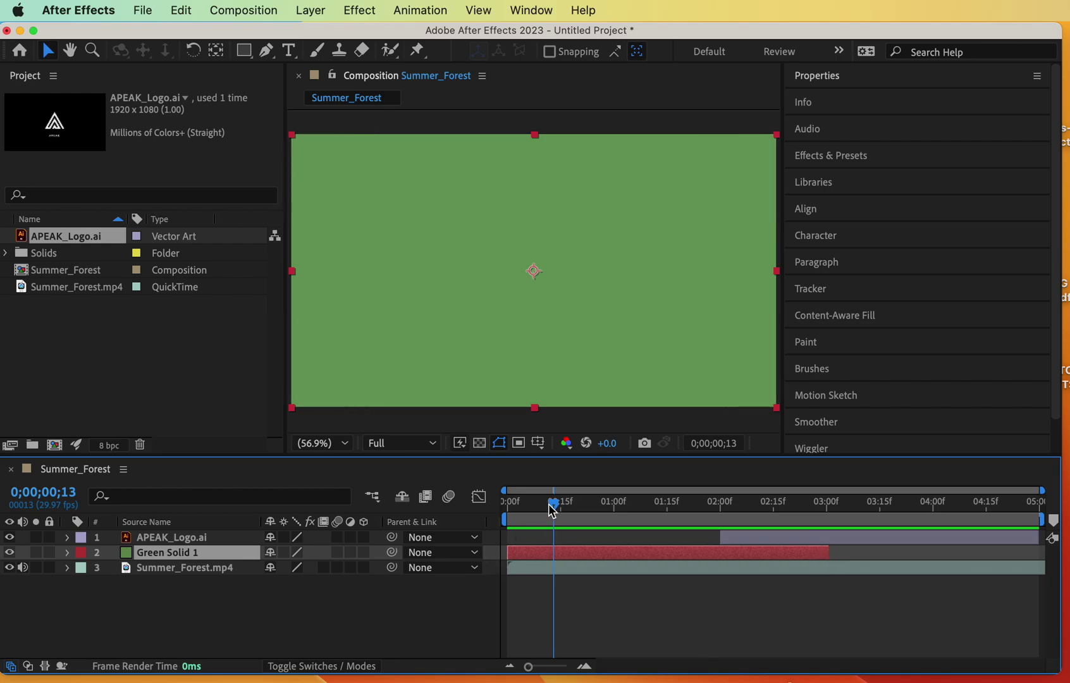
pyautogui.moveTo(554, 505); pyautogui.dragTo(508, 506)
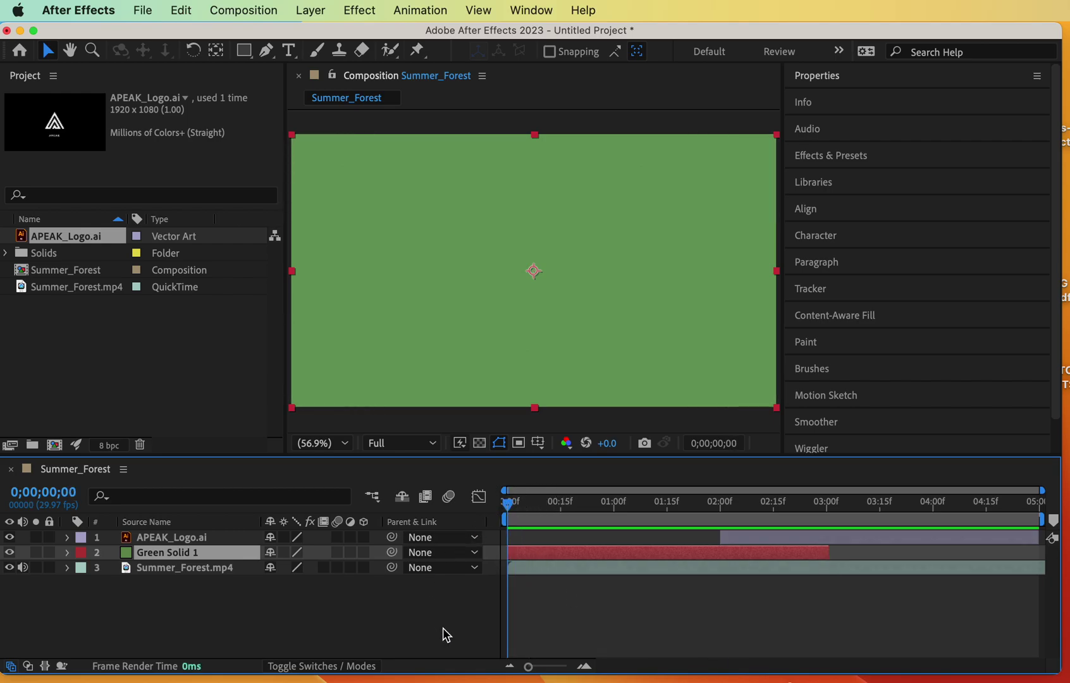
pyautogui.press('space')
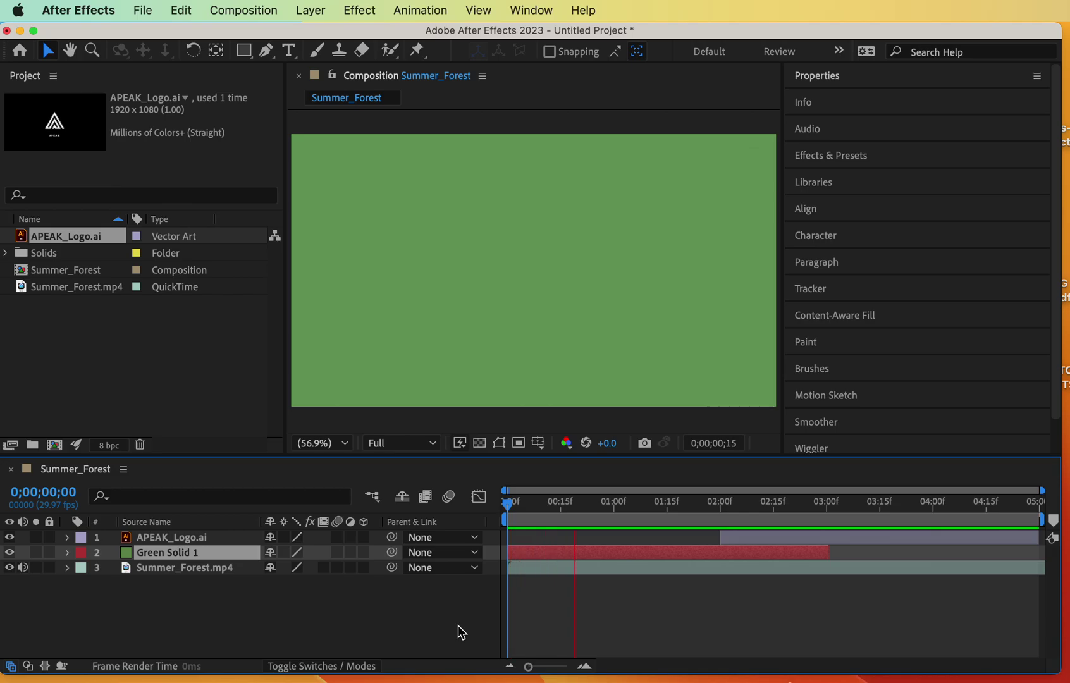
pyautogui.press('space')
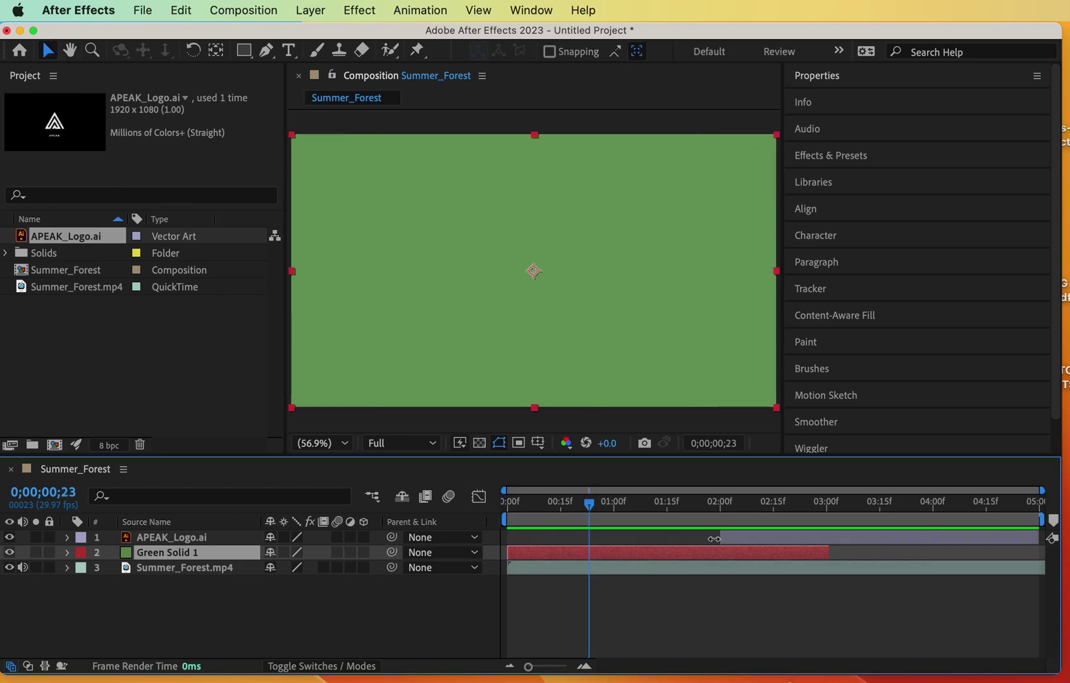
# Move the start of the APEAK_Logo.ai layer to about 01:15f and preview the composition from the start
pyautogui.moveTo(714, 539); pyautogui.dragTo(666, 539)
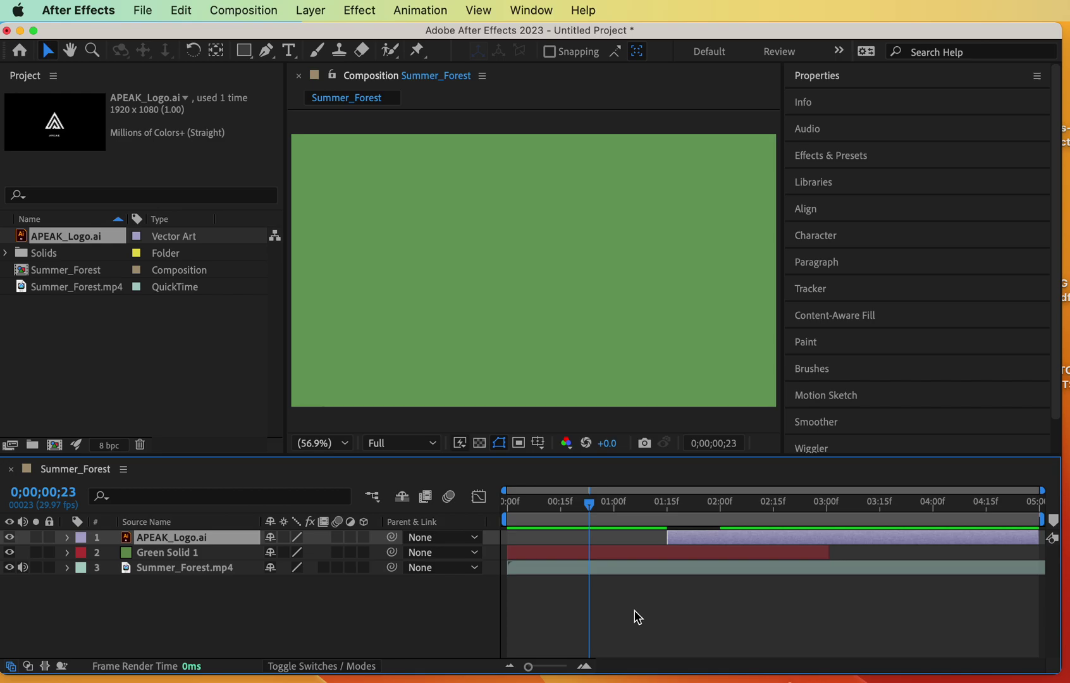
pyautogui.moveTo(588, 506); pyautogui.dragTo(500, 506)
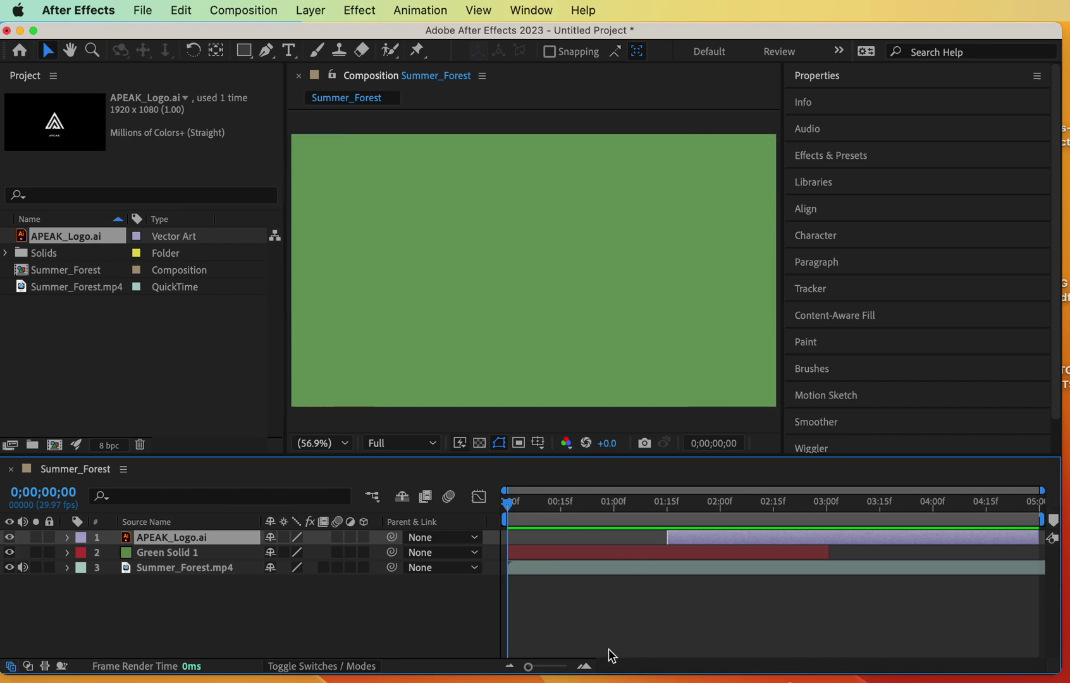
pyautogui.press('space')
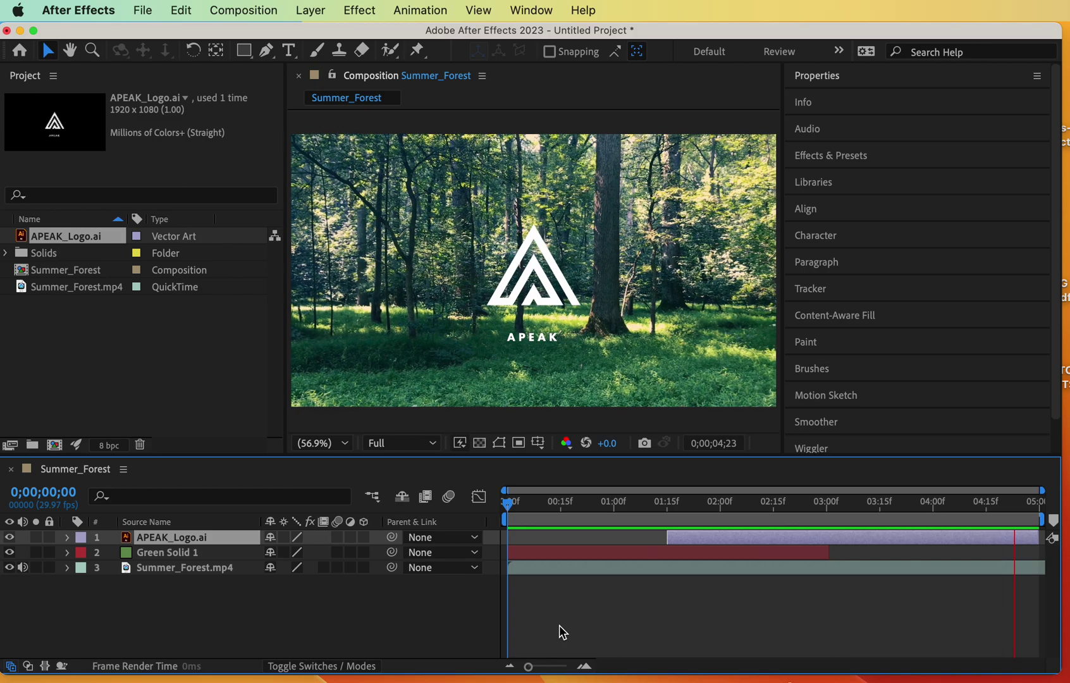
pyautogui.press('space')
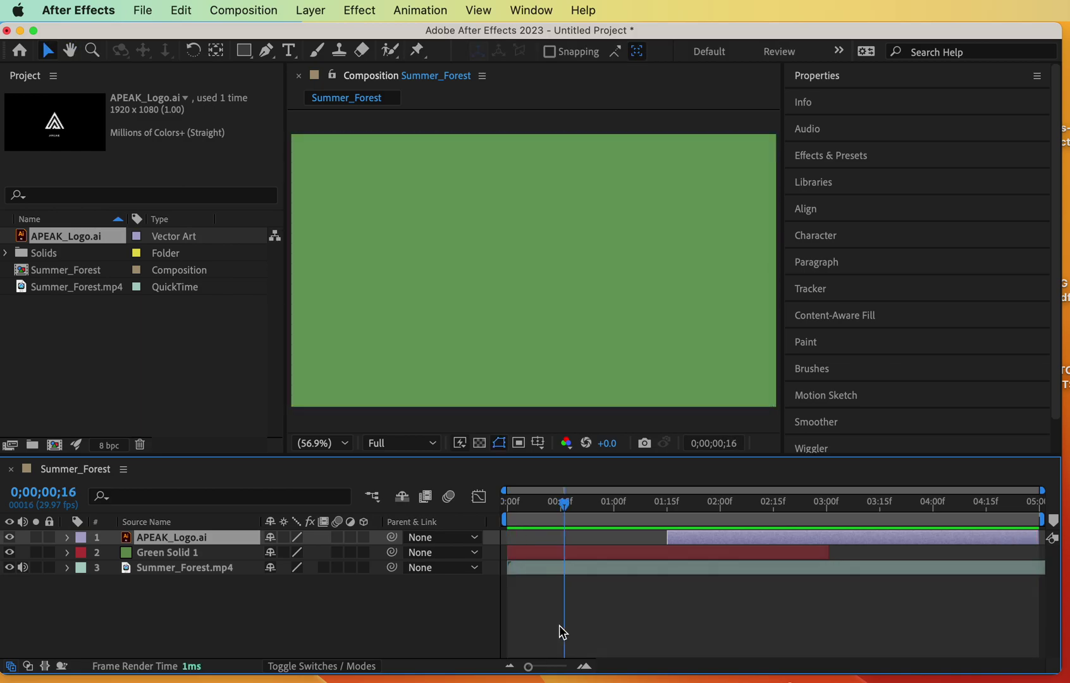